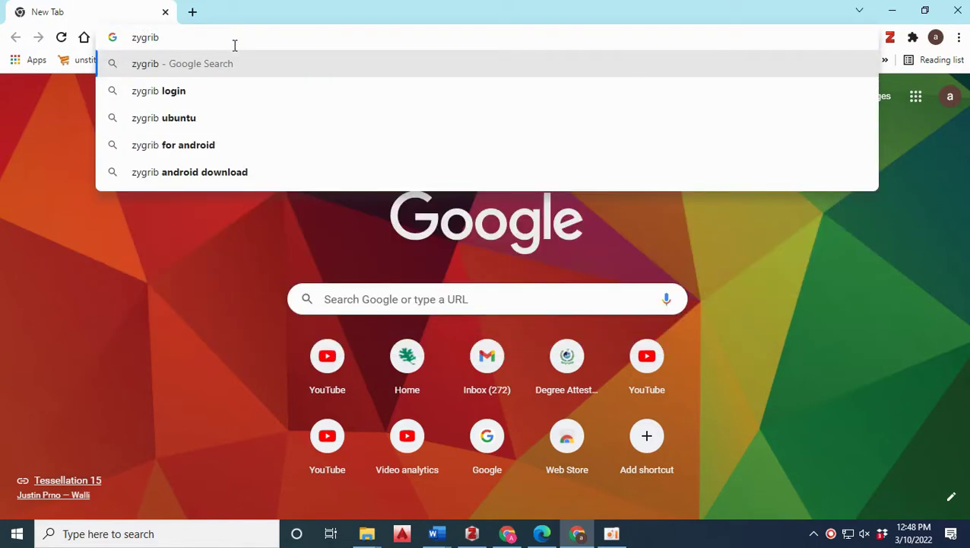
Step: Search for zygrib and open the 'zyGrib: grib file, weather data visualization' result
key("Return")
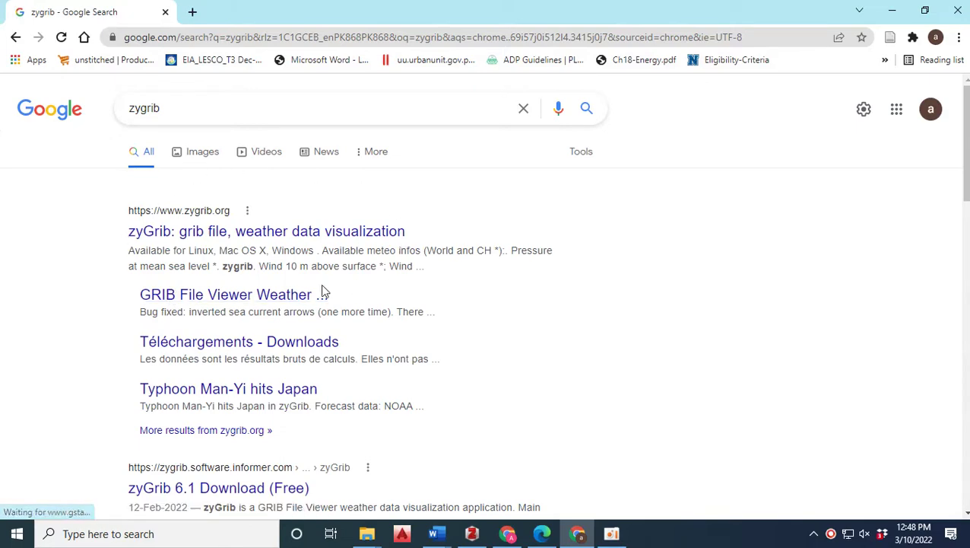
left_click(221, 239)
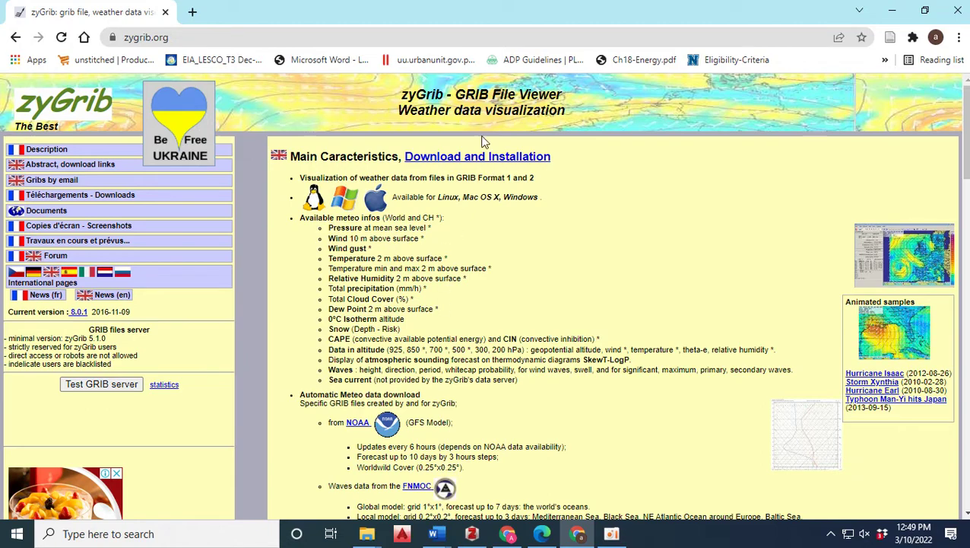
Step: Go to the Download and Installation section and jump to its Windows version downloads
scroll(346, 333, "down", 3)
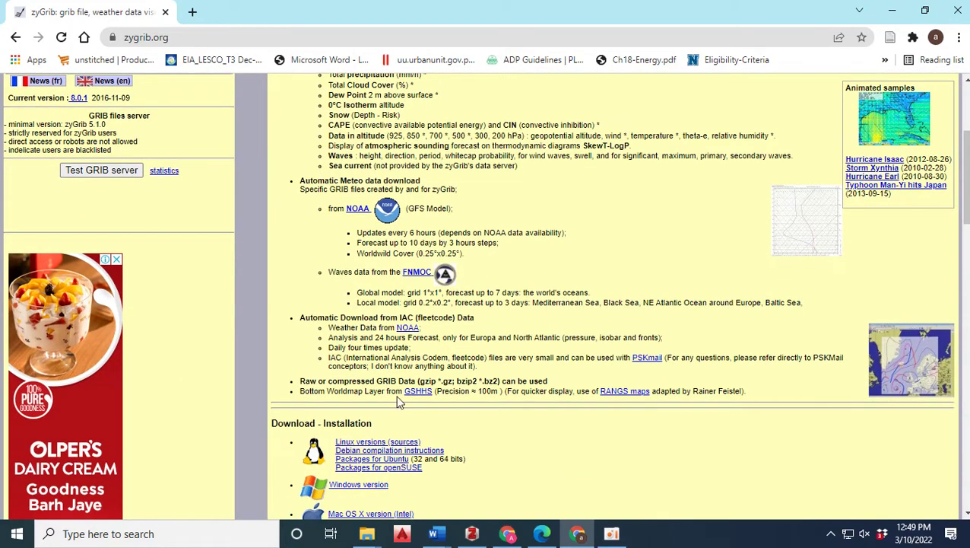
scroll(396, 395, "up", 3)
left_click(478, 156)
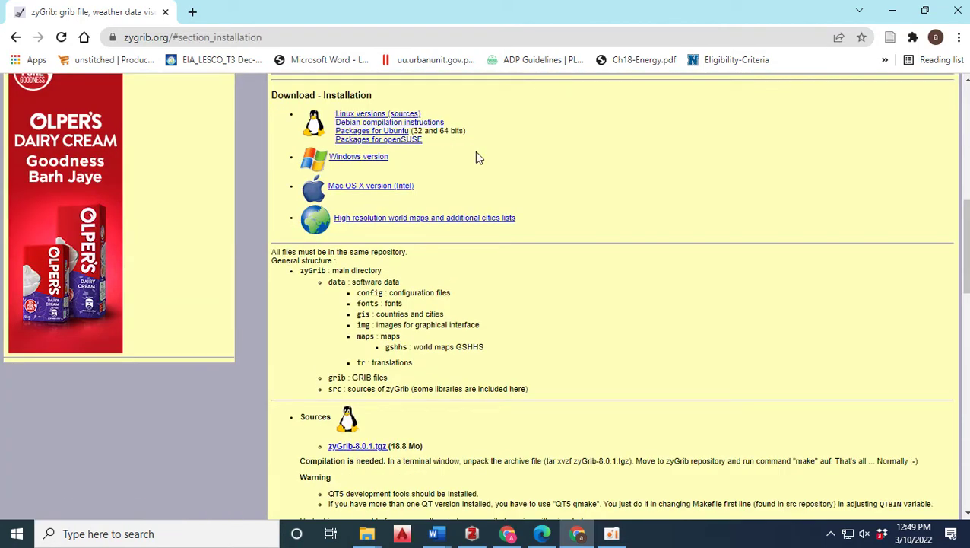
left_click(353, 162)
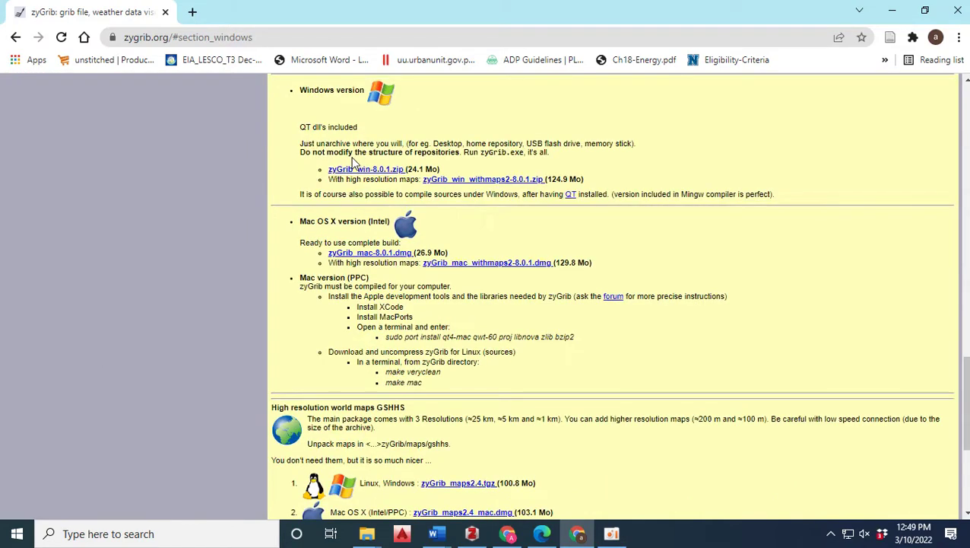
scroll(352, 161, "up", 1)
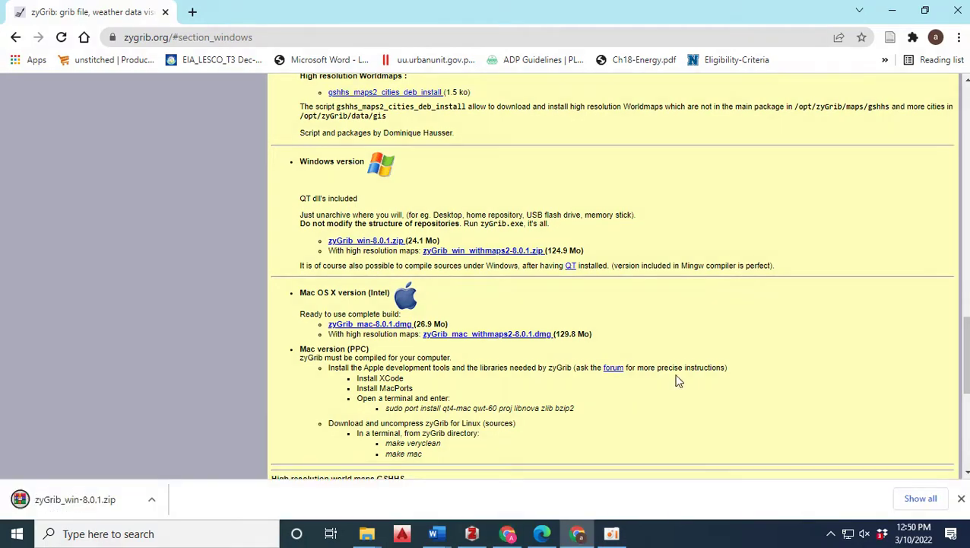
Step: Download zyGrib_win-8.0.1.zip and show the finished file in the Downloads folder
left_click(151, 499)
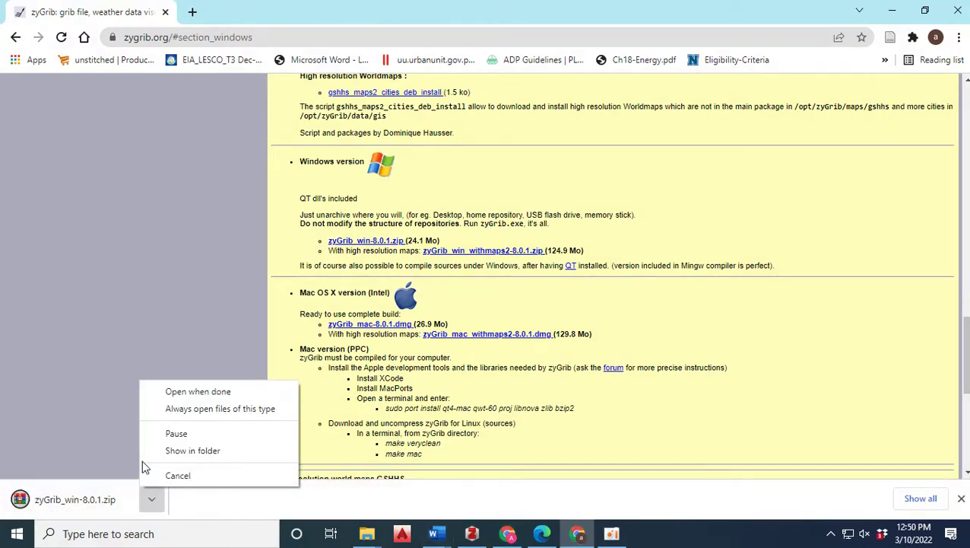
left_click(156, 454)
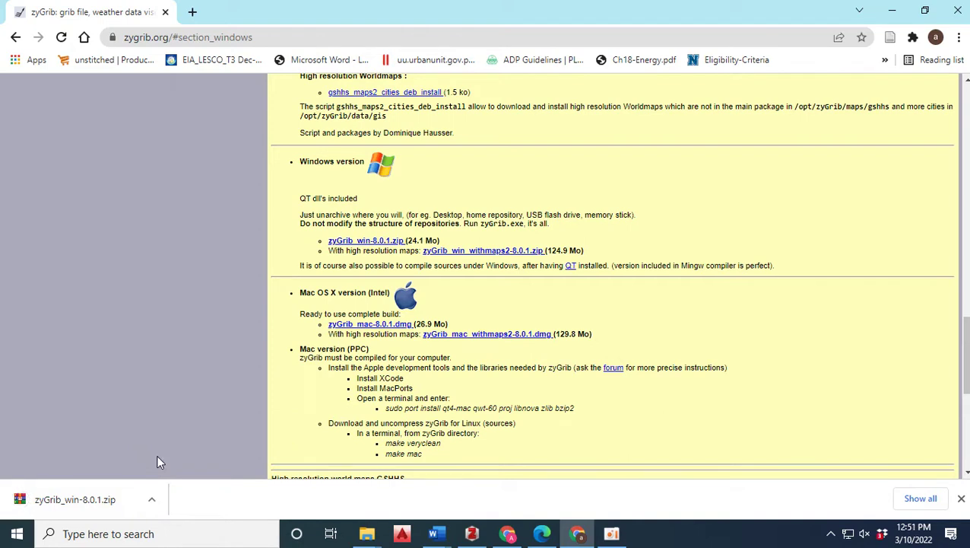
left_click(152, 496)
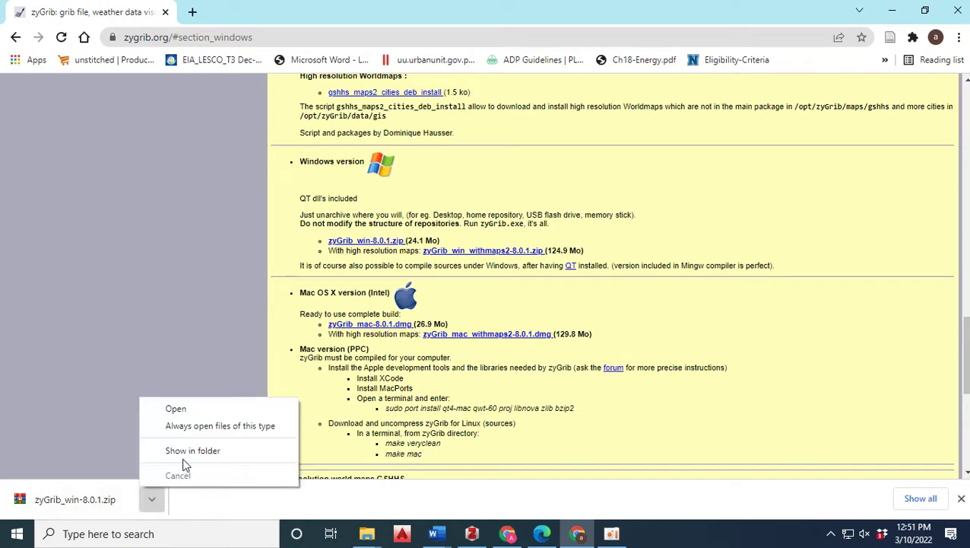
left_click(255, 454)
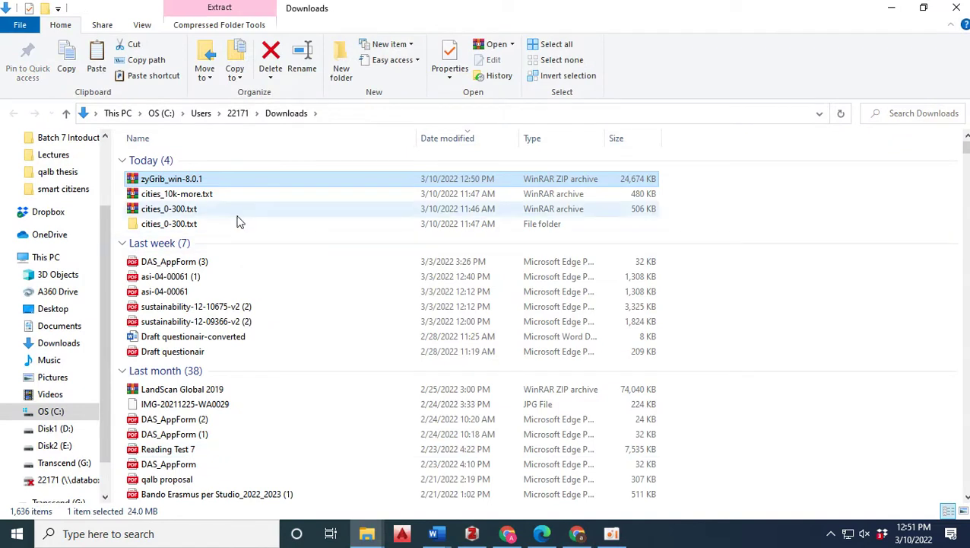
Step: Extract zyGrib_win-8.0.1.zip to its own folder and run zyGrib.exe from zyGrib_win
right_click(198, 185)
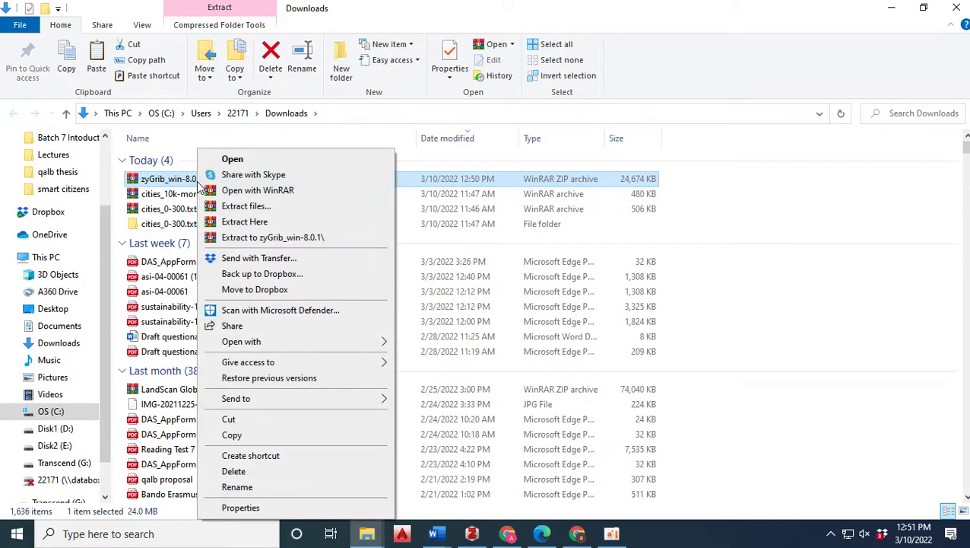
left_click(275, 237)
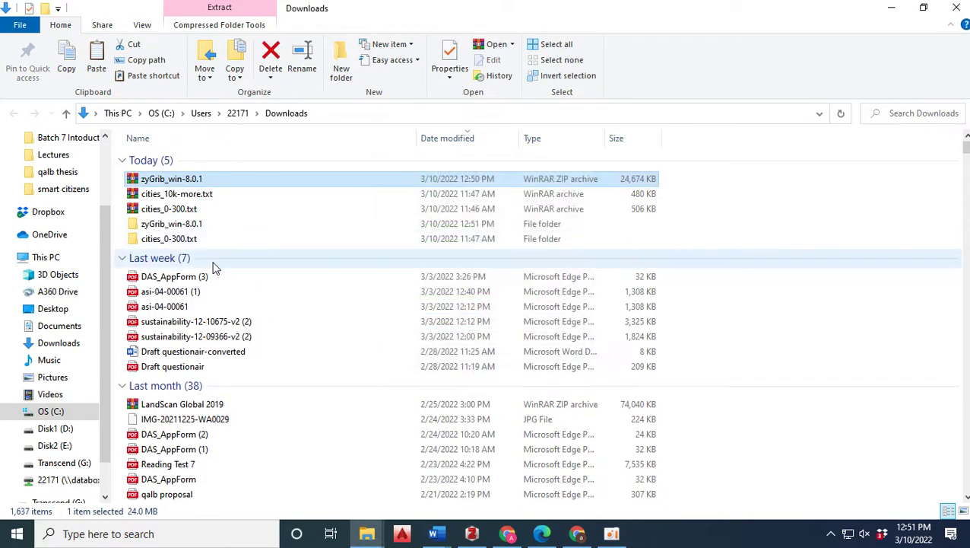
left_click(221, 227)
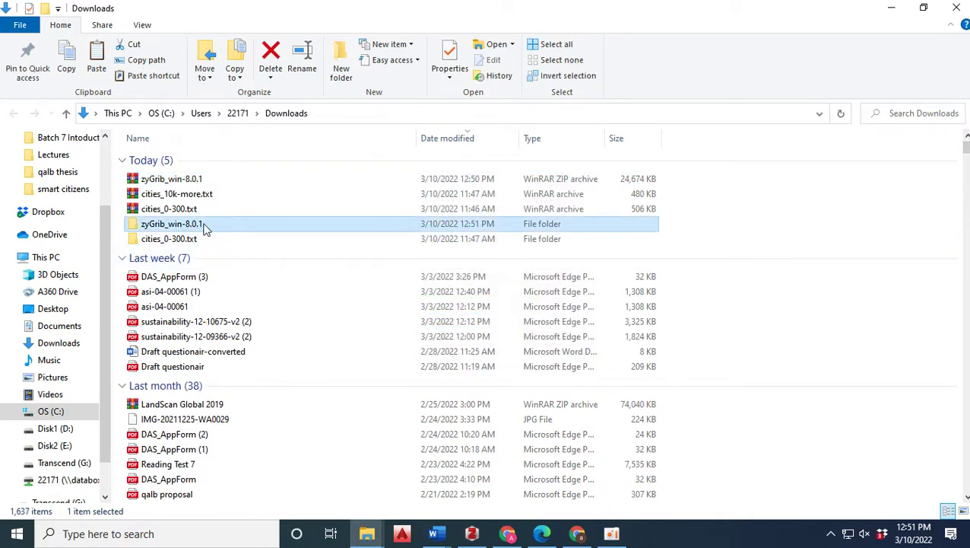
double_click(204, 226)
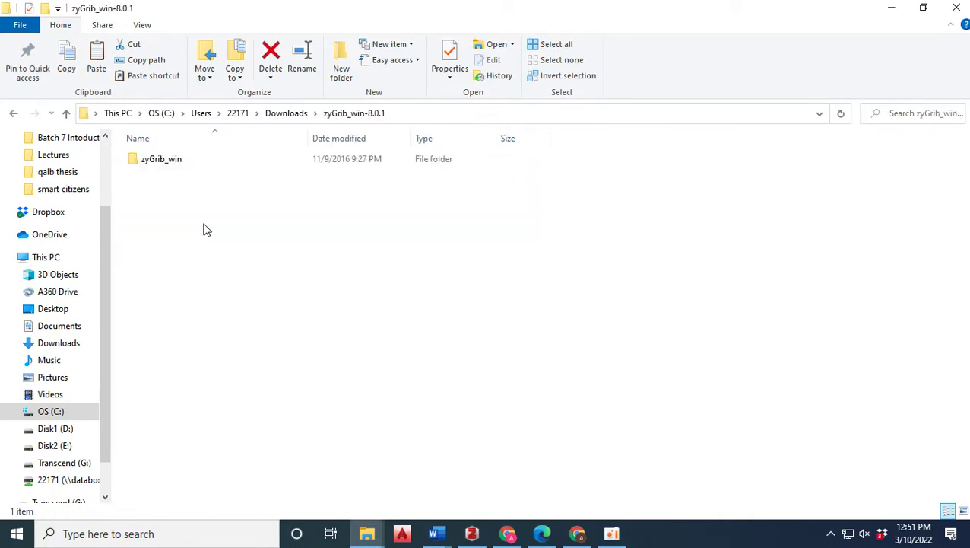
double_click(182, 162)
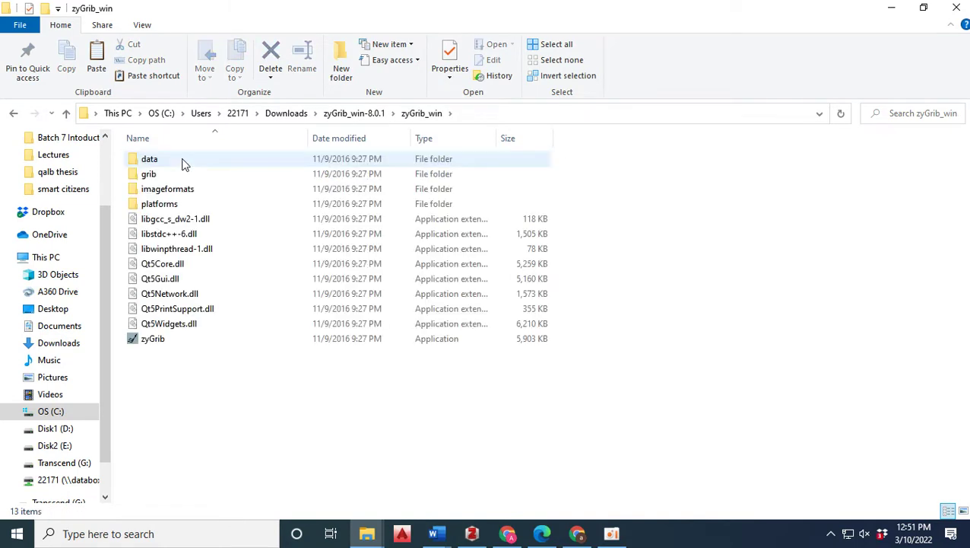
left_click(187, 345)
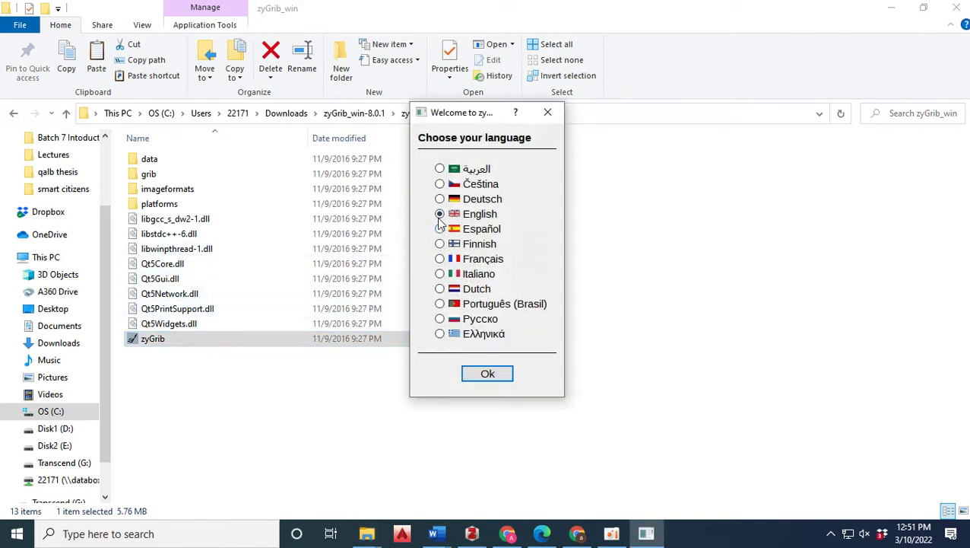
Step: Keep English as the interface language and maximize the zyGrib window
left_click(480, 373)
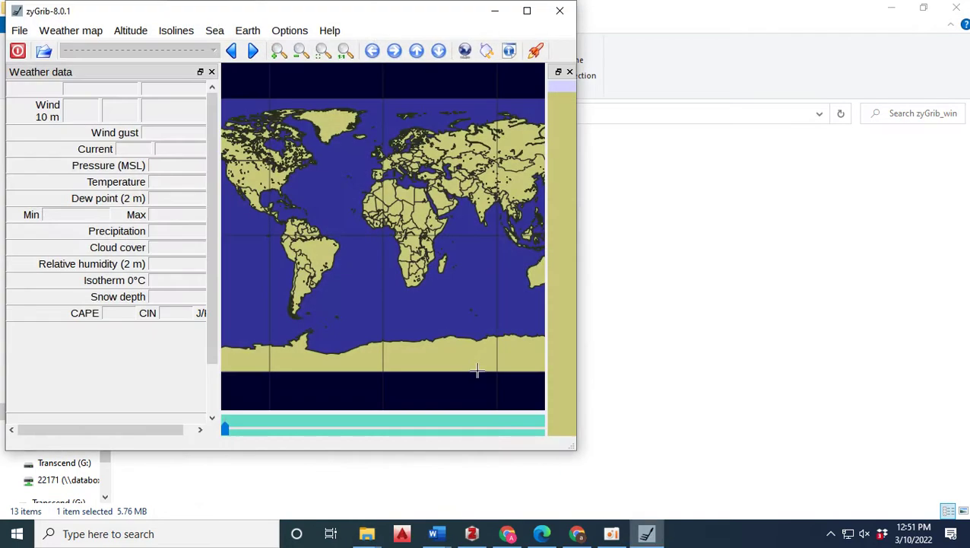
left_click(526, 11)
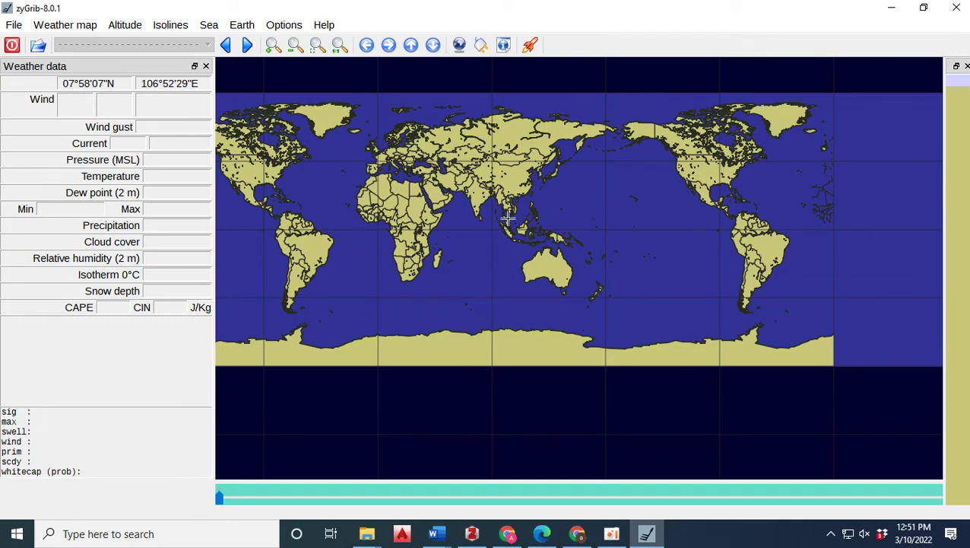
Step: Zoom the map in on India and Pakistan, then pan north to centre on Pakistan
scroll(458, 181, "up", 2)
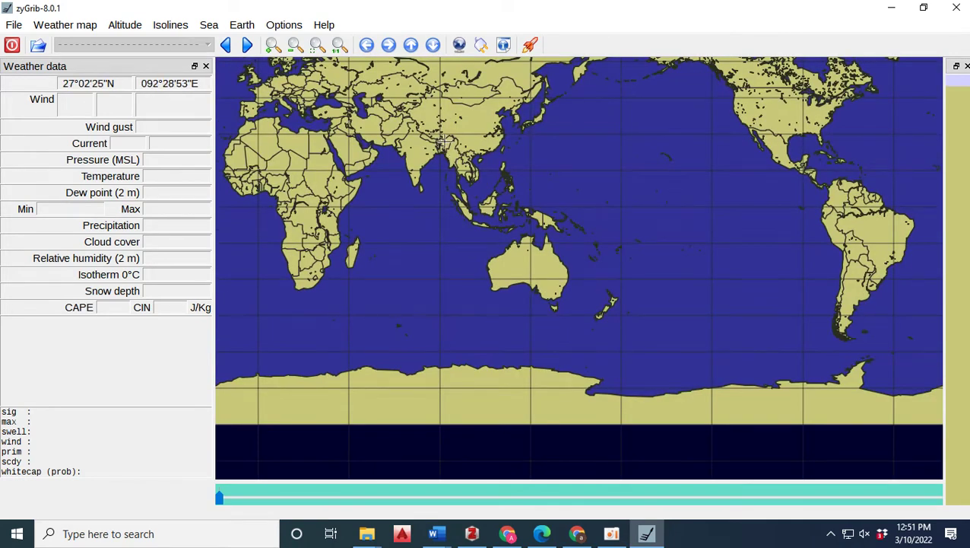
left_click(273, 45)
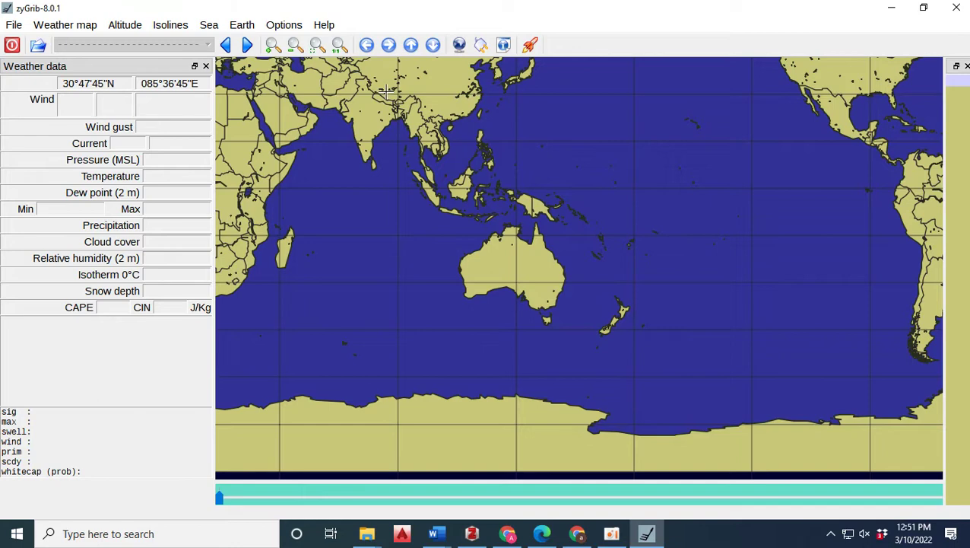
left_click_drag(388, 90, 441, 171)
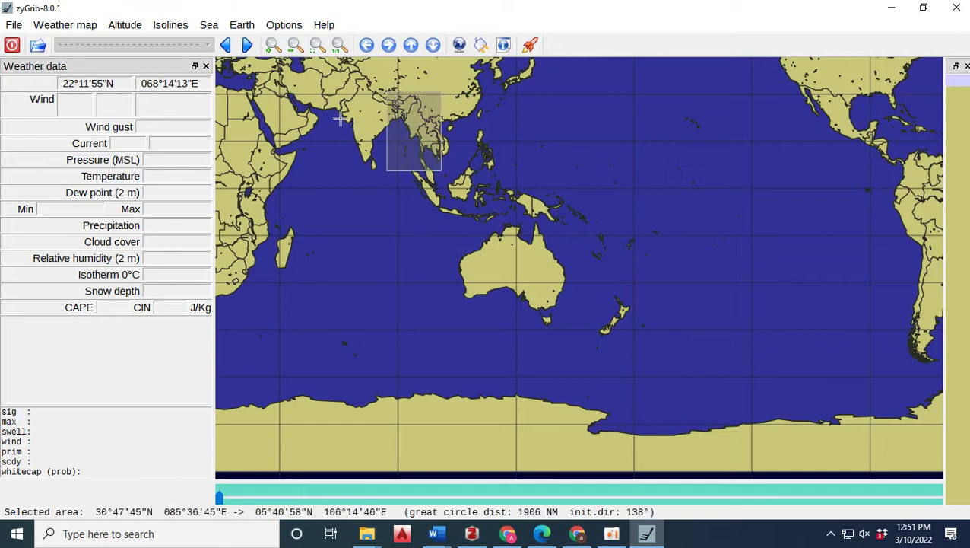
left_click_drag(310, 67, 396, 158)
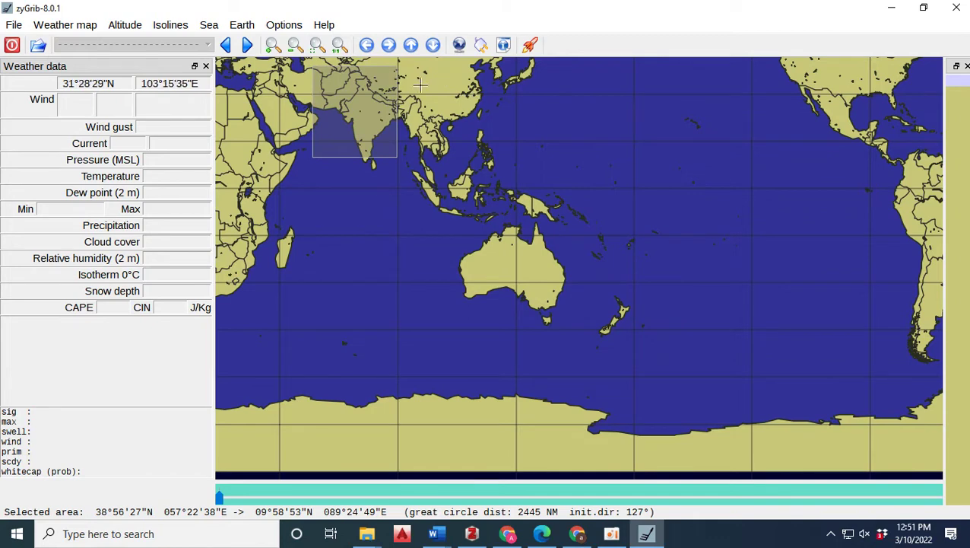
left_click(376, 76)
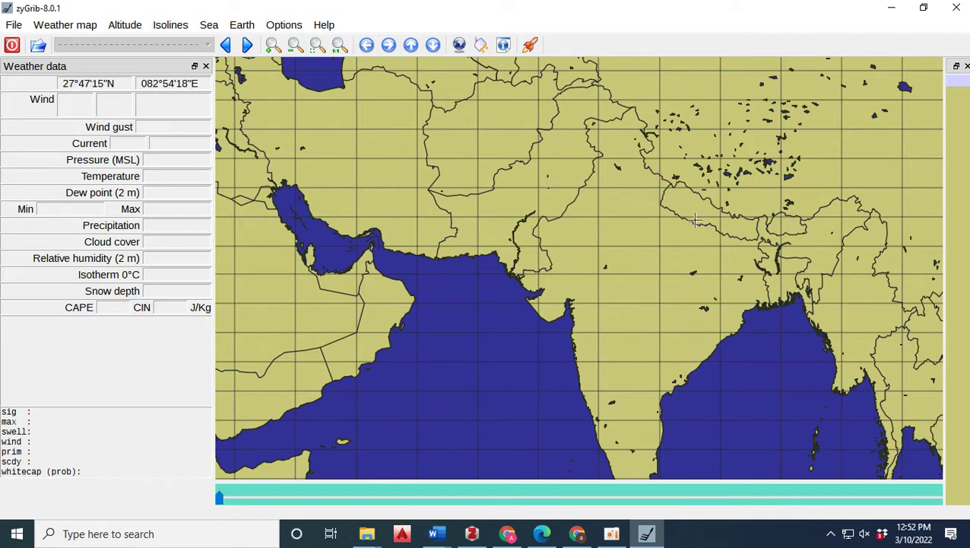
scroll(591, 142, "down", 1)
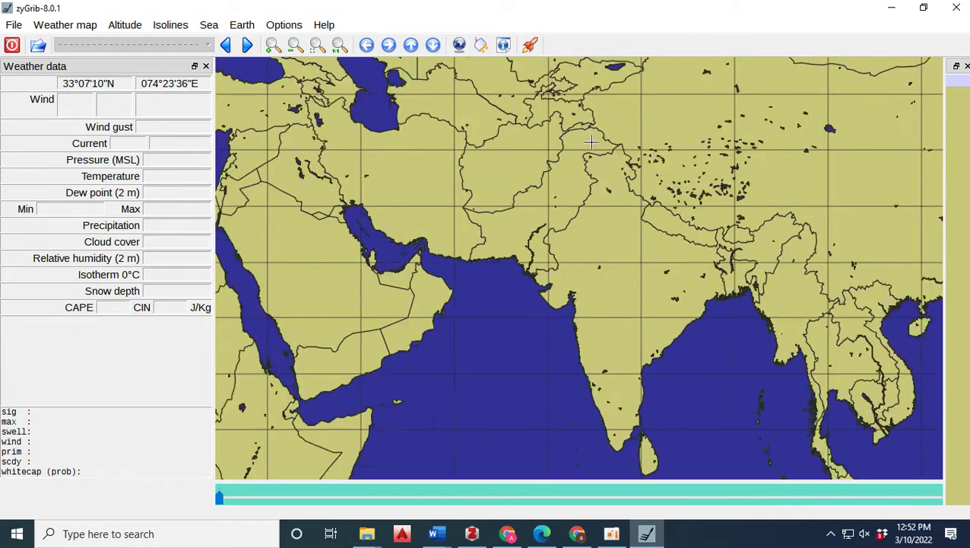
scroll(591, 142, "down", 1)
scroll(591, 142, "up", 2)
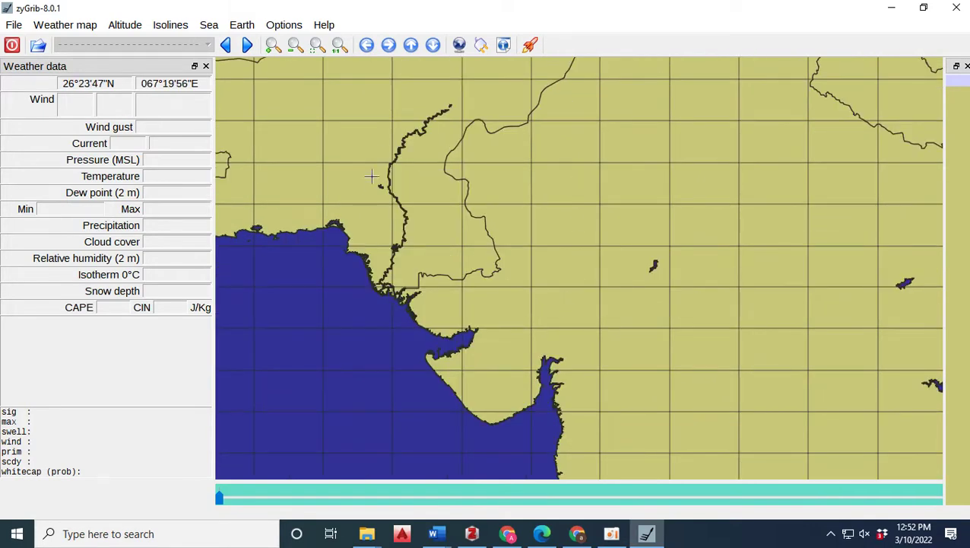
scroll(612, 203, "down", 1)
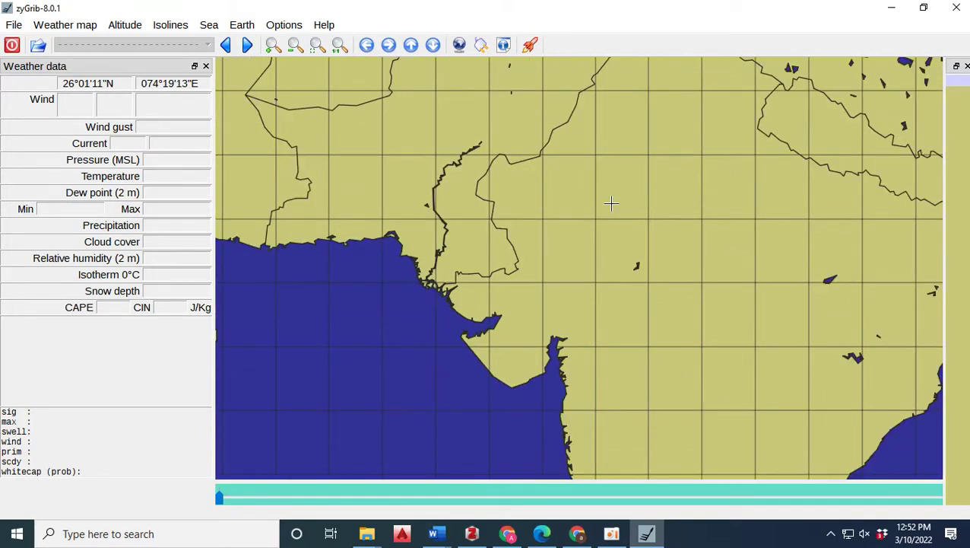
scroll(612, 203, "down", 1)
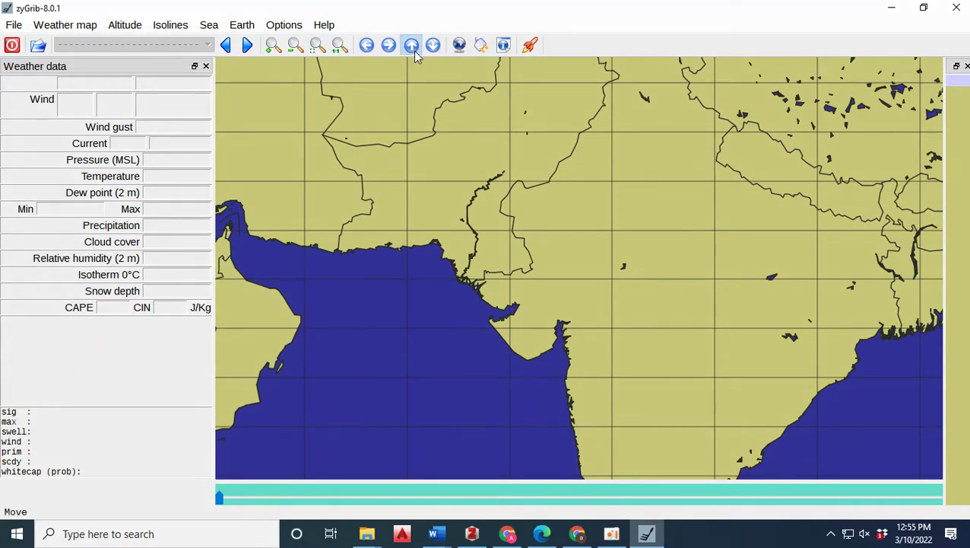
left_click(410, 45)
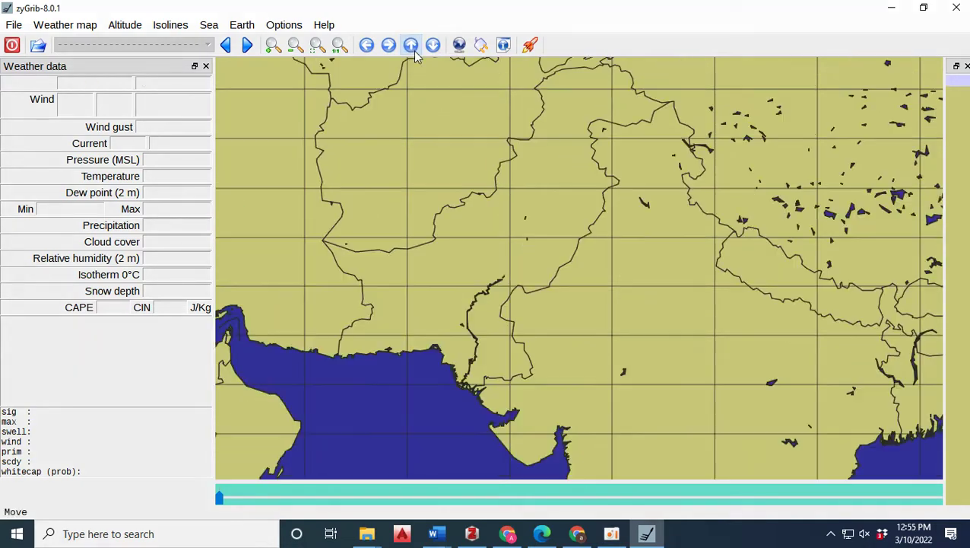
Step: Mark a point of interest named Lahore at 31°27.96'N, 74°15.83'E
right_click(597, 200)
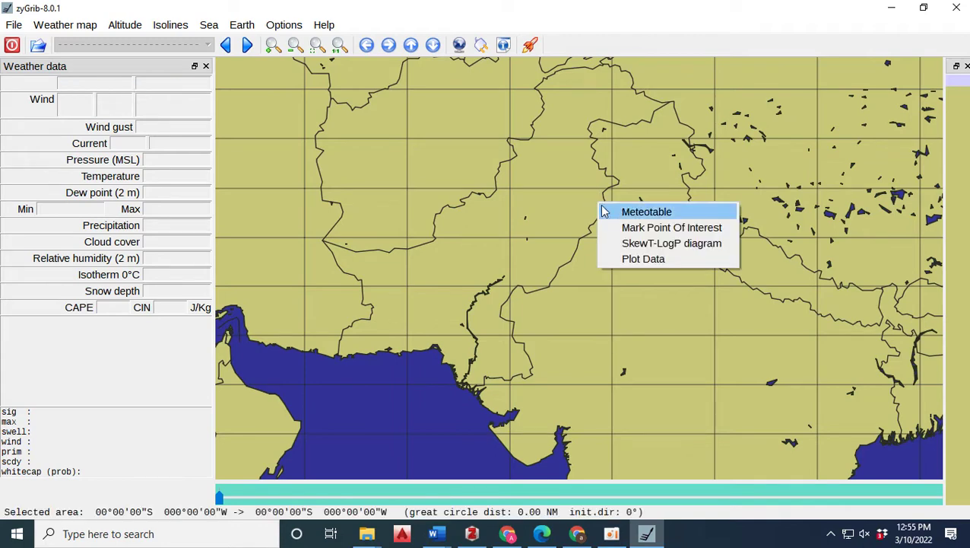
left_click(626, 228)
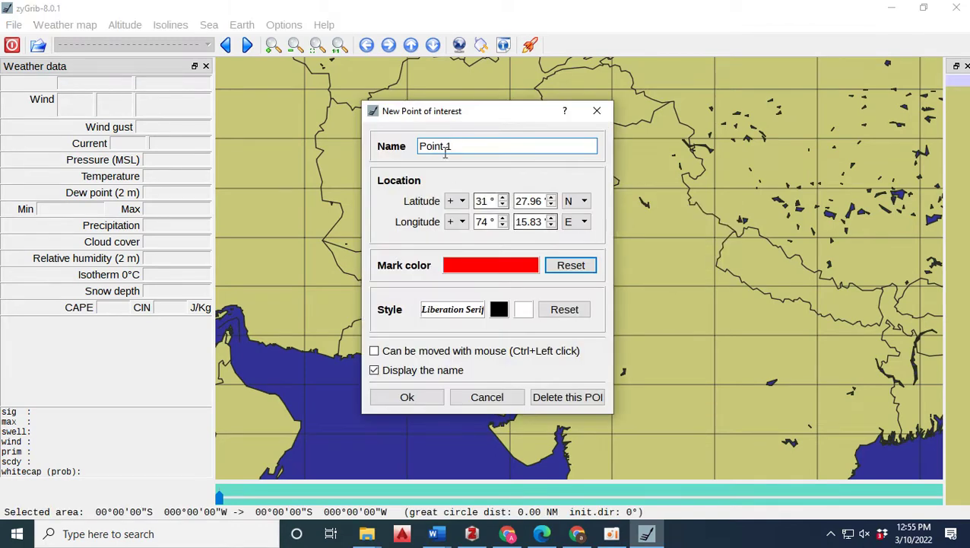
left_click_drag(462, 148, 415, 162)
type("Lahore")
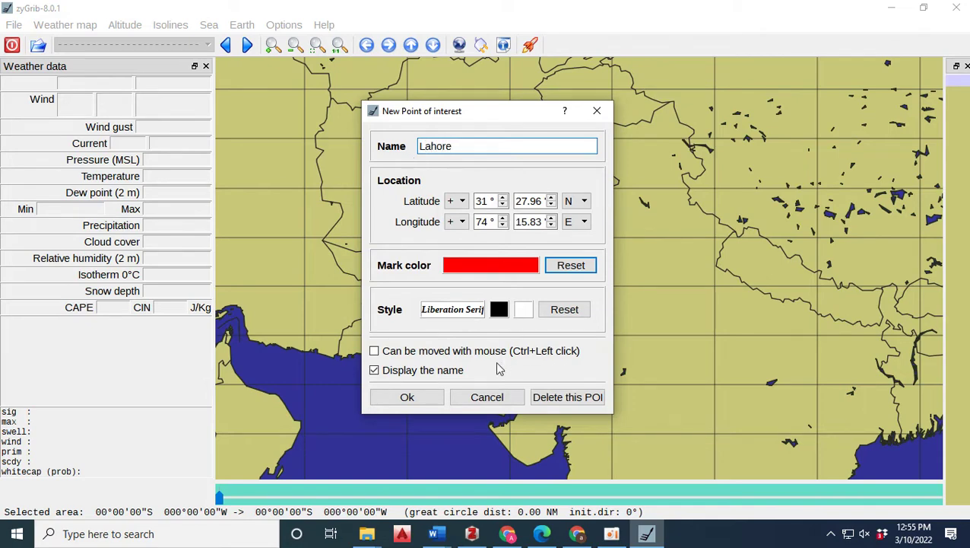
left_click(426, 400)
left_click(408, 396)
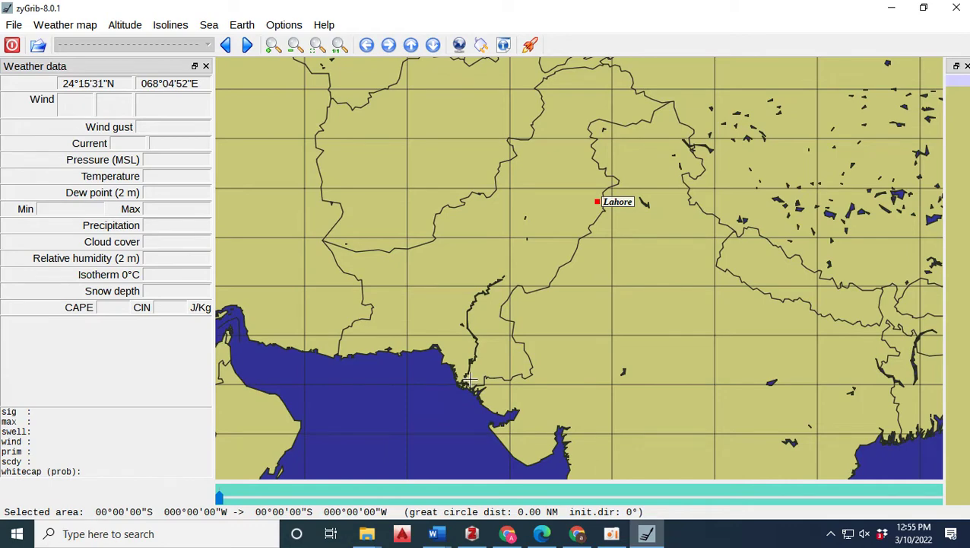
Step: Add a Karachi point of interest on the coast at 24°15.52'N, 68°13.21'E
right_click(471, 377)
left_click(495, 403)
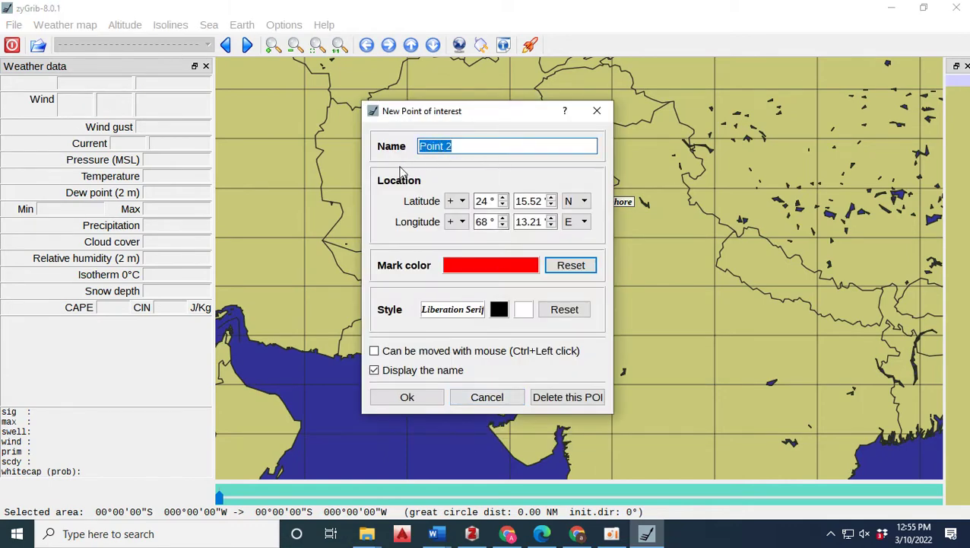
key("BackSpace")
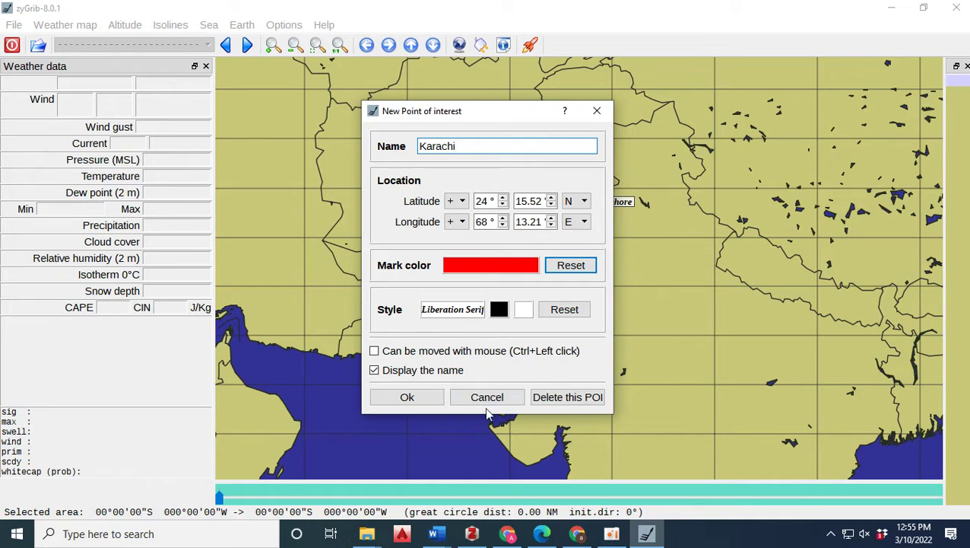
left_click(423, 405)
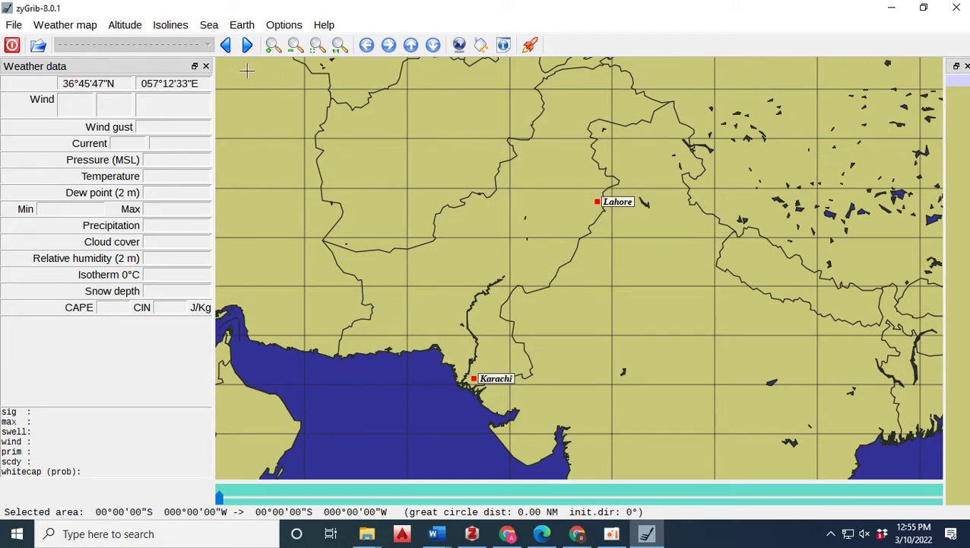
Step: Select the area 37°N–20°N, 57°E–80°E around Pakistan and open the GRIB download dialog
left_click_drag(246, 67, 702, 461)
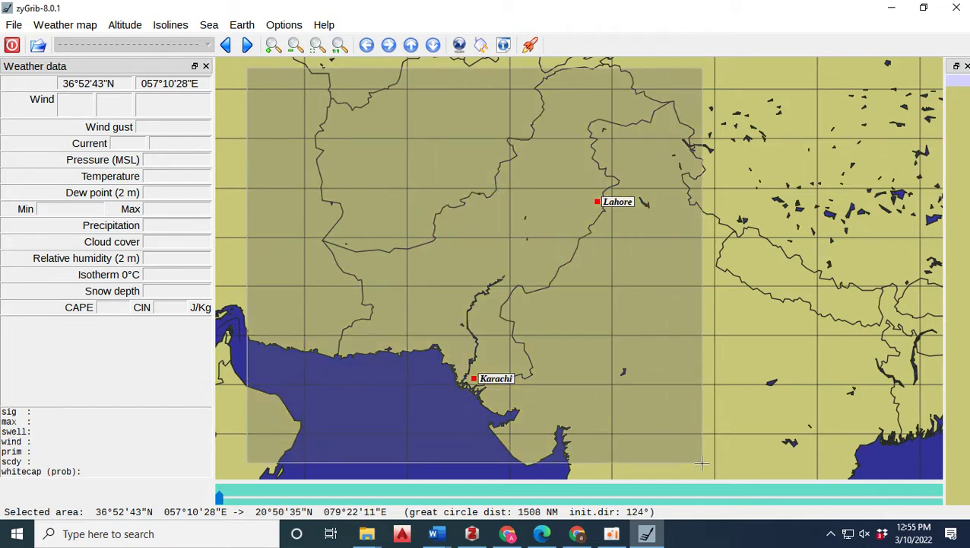
left_click(459, 47)
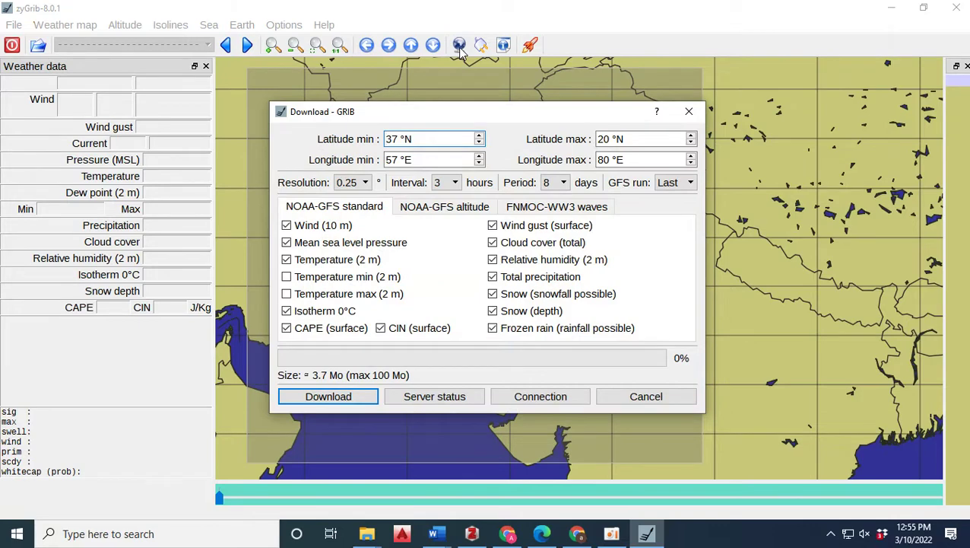
Step: Add 2 m min and max temperature, keep 0.25°, 3 h and 8 days, and download
left_click(286, 278)
left_click(287, 294)
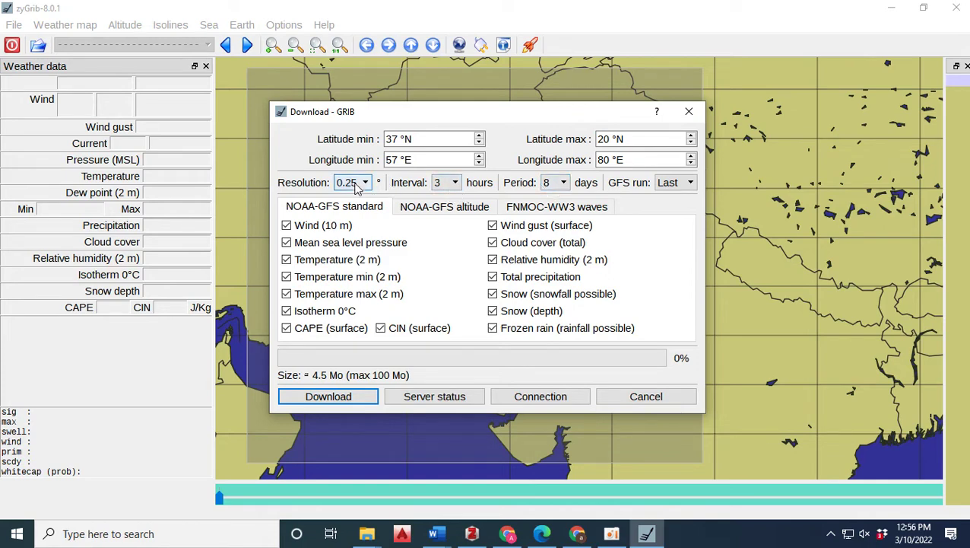
left_click(564, 182)
left_click(563, 183)
left_click(461, 186)
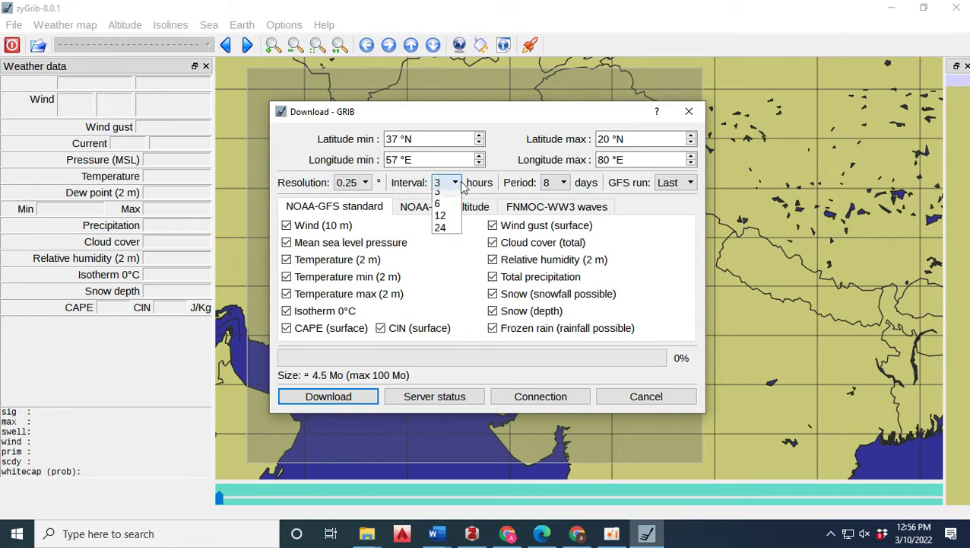
left_click(461, 185)
left_click(347, 184)
left_click(353, 184)
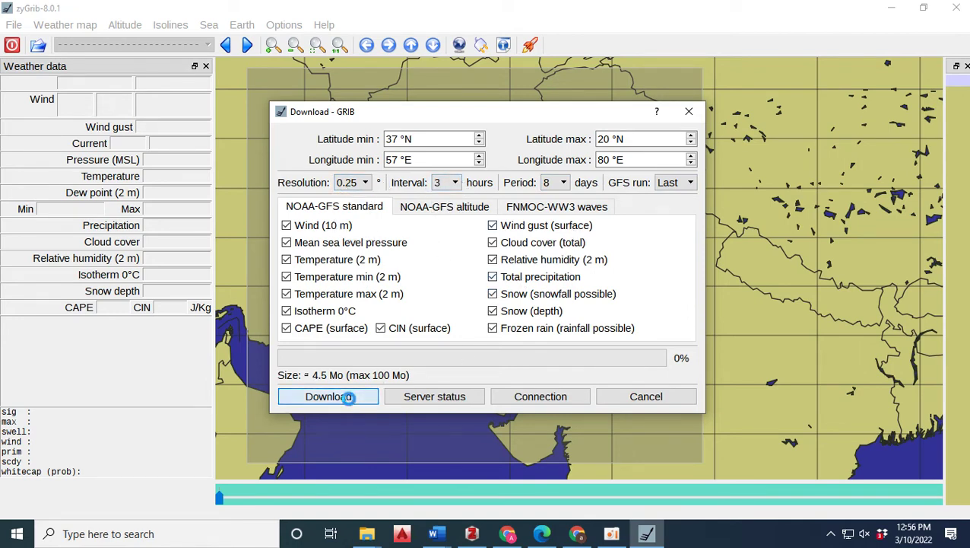
left_click(348, 397)
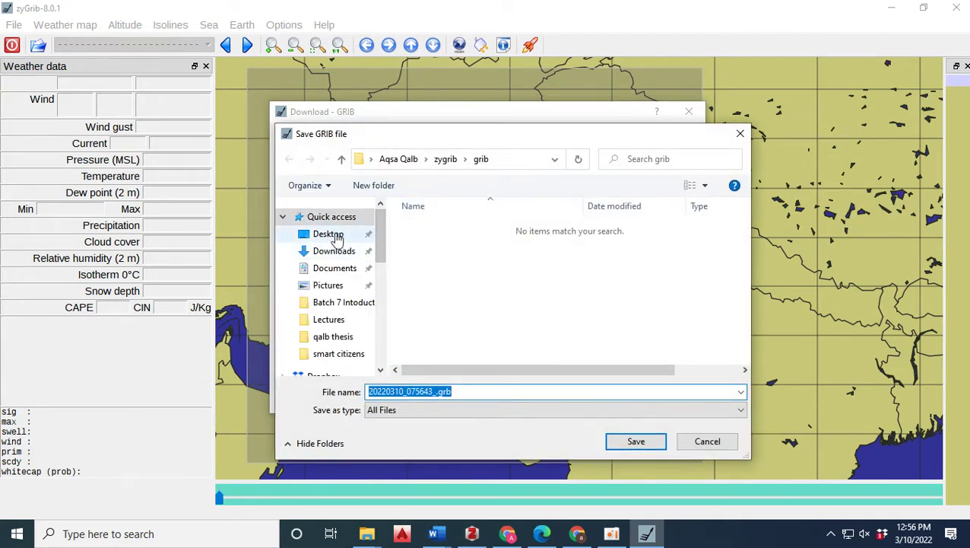
Step: Save the downloaded GRIB file to the Desktop under its proposed file name
left_click(330, 235)
left_click(457, 391)
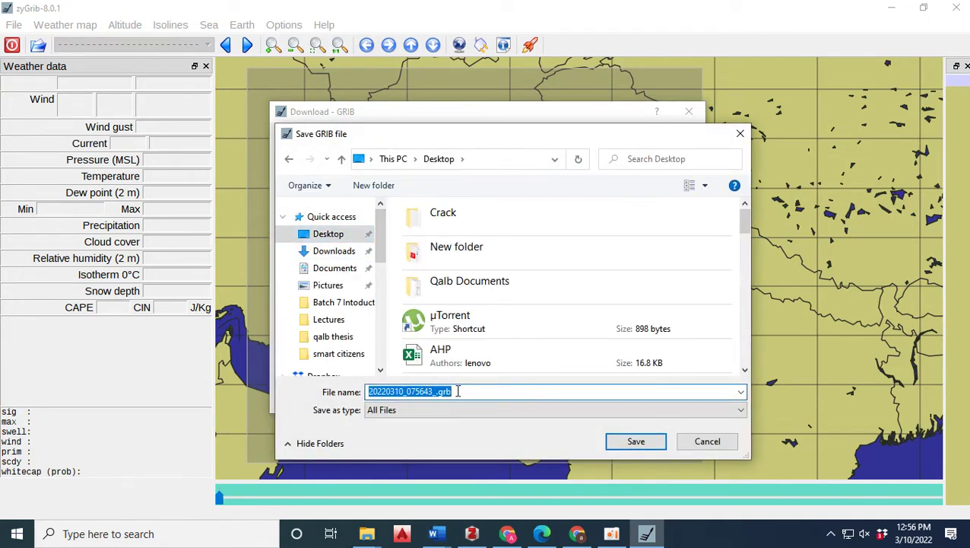
left_click(410, 391)
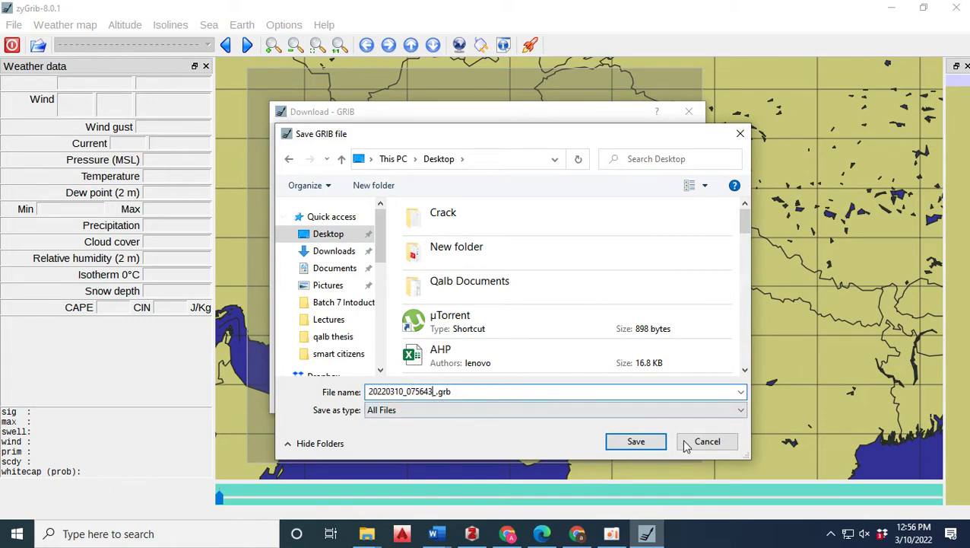
left_click(618, 446)
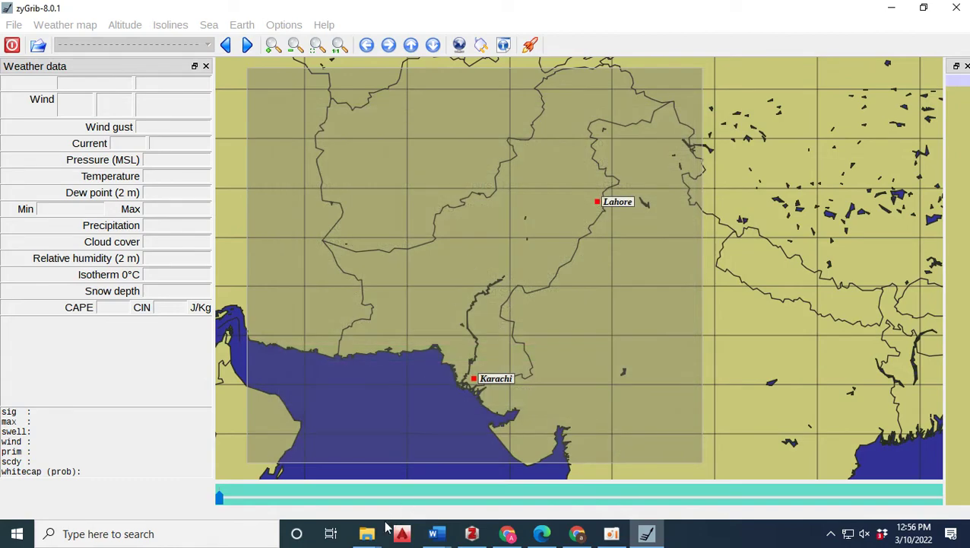
Step: Open 20220310_075643_.grb from the Desktop so zyGrib maps its GFS wind and isobars over Pakistan
mouse_move(373, 531)
left_click(225, 461)
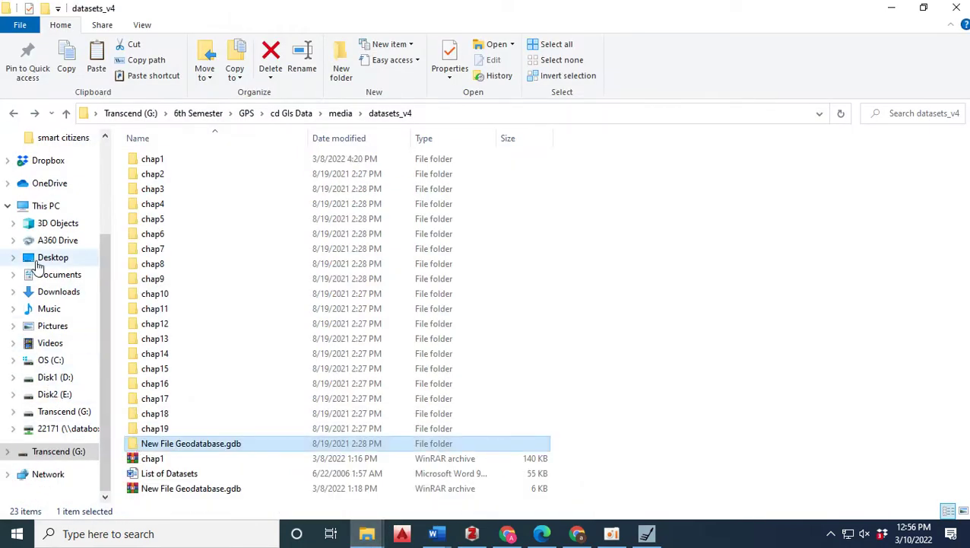
left_click(39, 258)
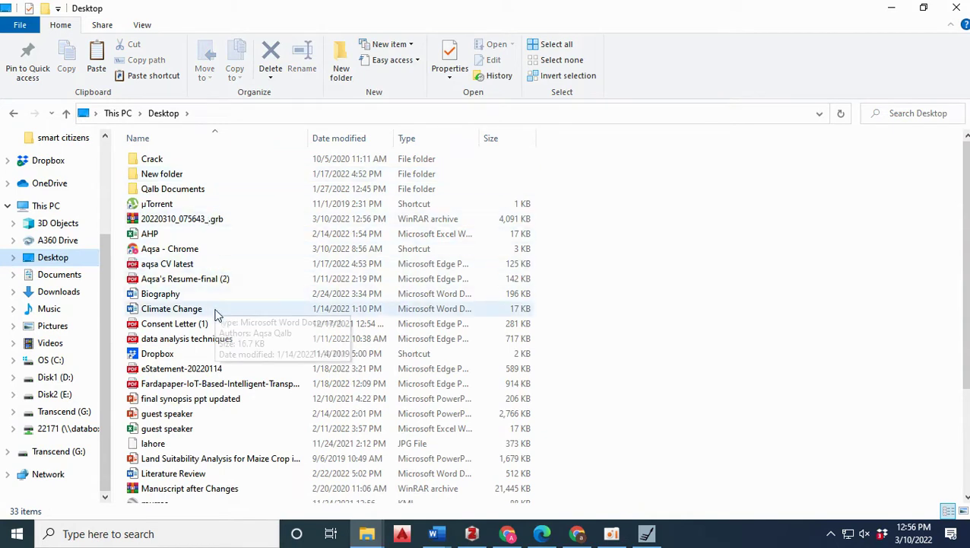
left_click(226, 223)
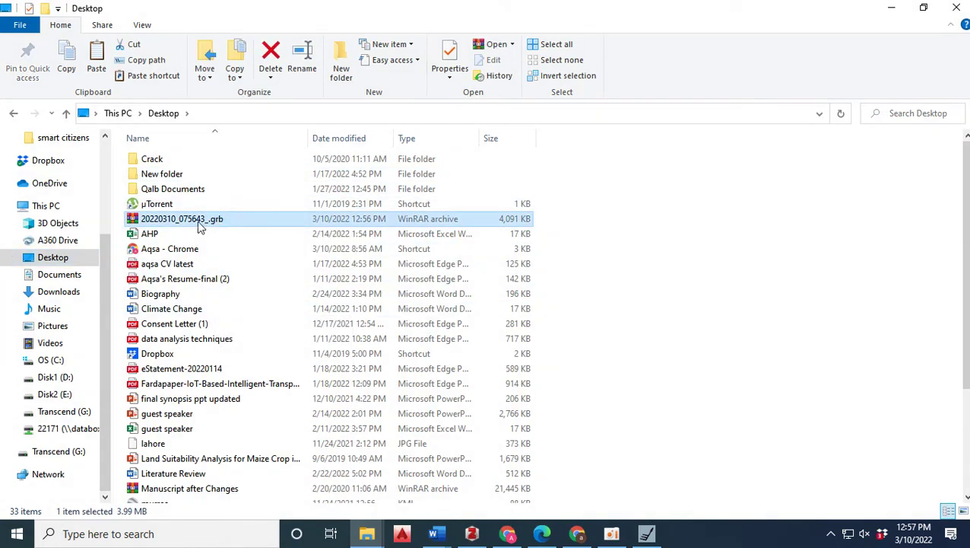
double_click(221, 219)
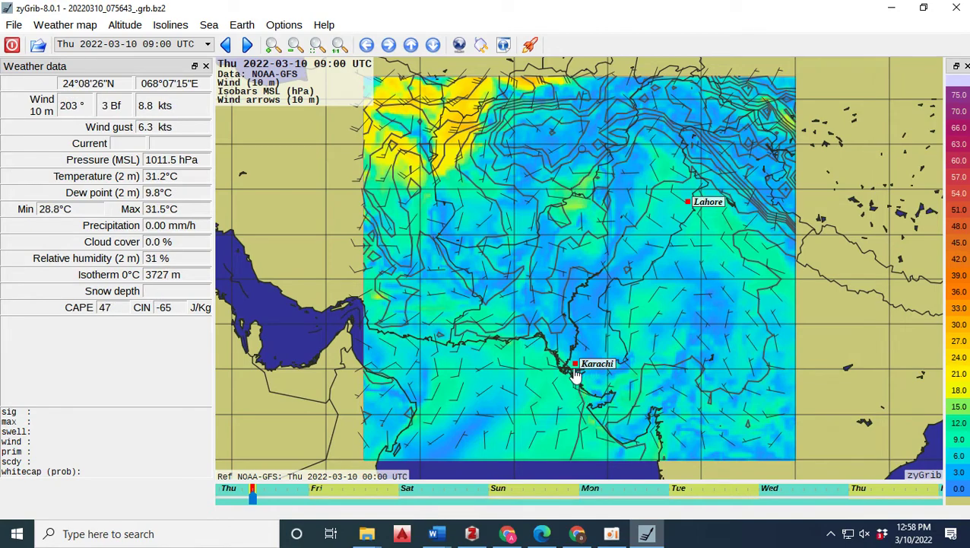
Step: Show Karachi's 3-hourly point forecast table for Thu 2022-03-10 from its map marker
left_click(575, 373)
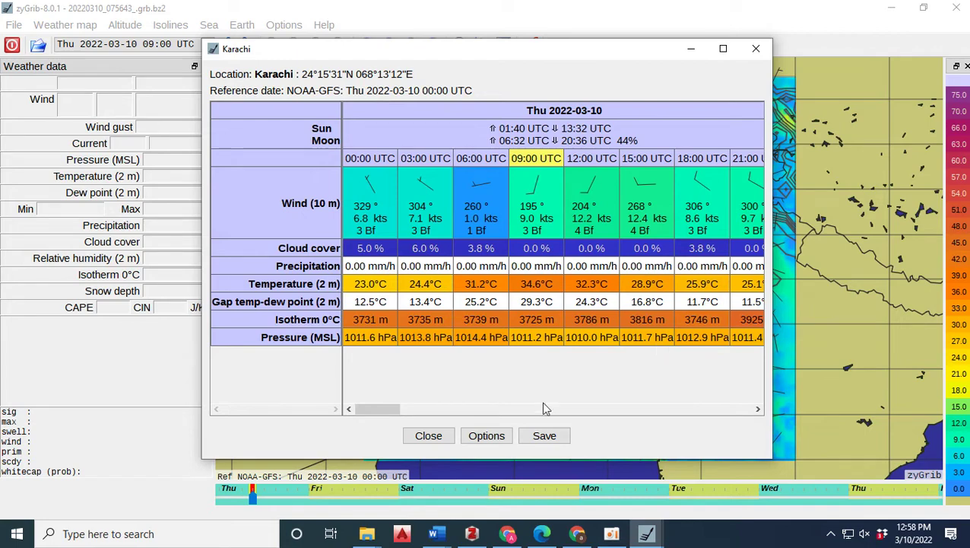
Step: Look at the meteotable options and the SYLK save dialog, leaving both unchanged
left_click(486, 436)
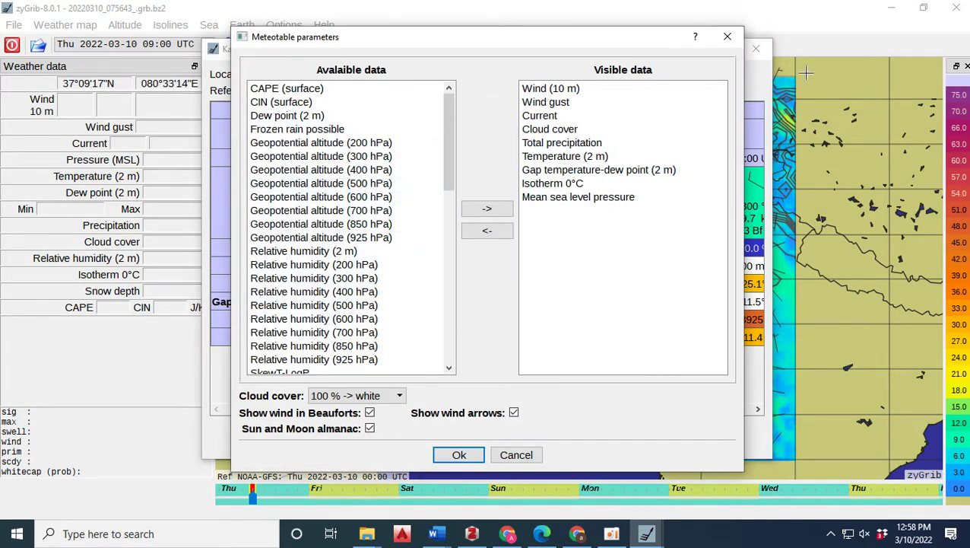
left_click(727, 36)
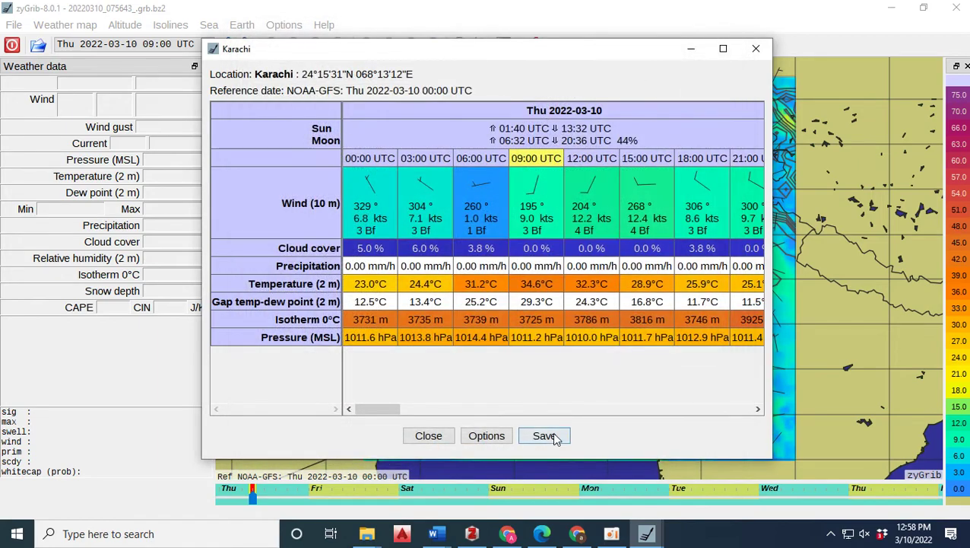
left_click(545, 436)
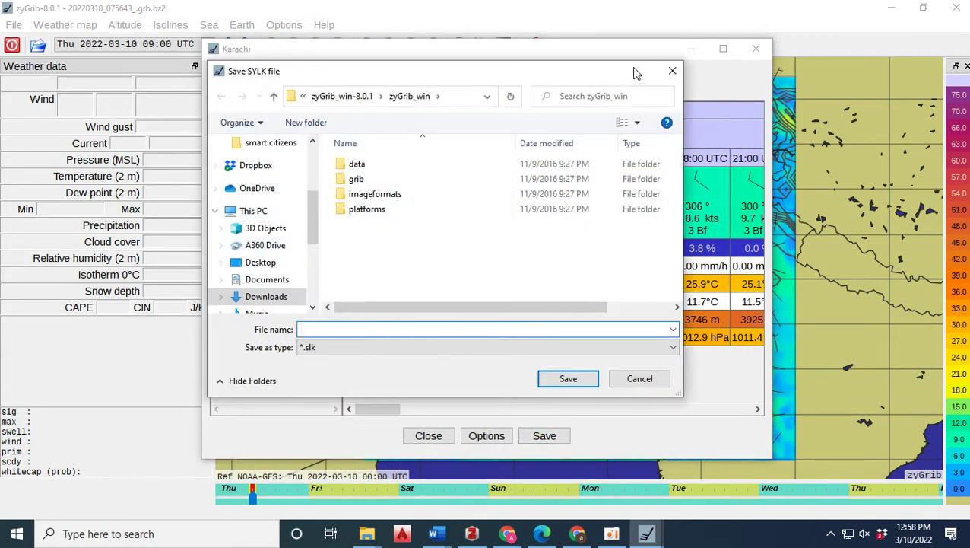
left_click(671, 73)
Step: Close Karachi's table, then open and close Lahore's forecast table
left_click(755, 48)
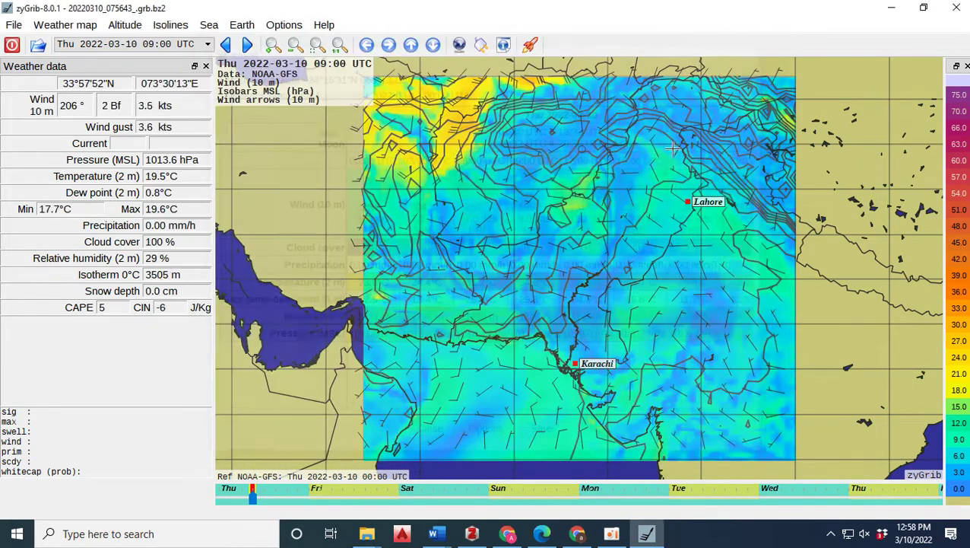
left_click(690, 207)
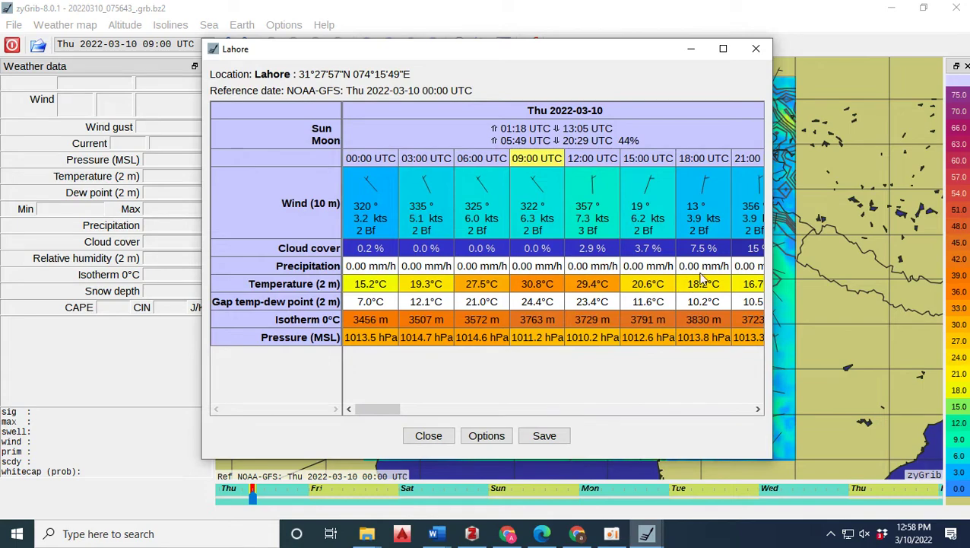
left_click(755, 49)
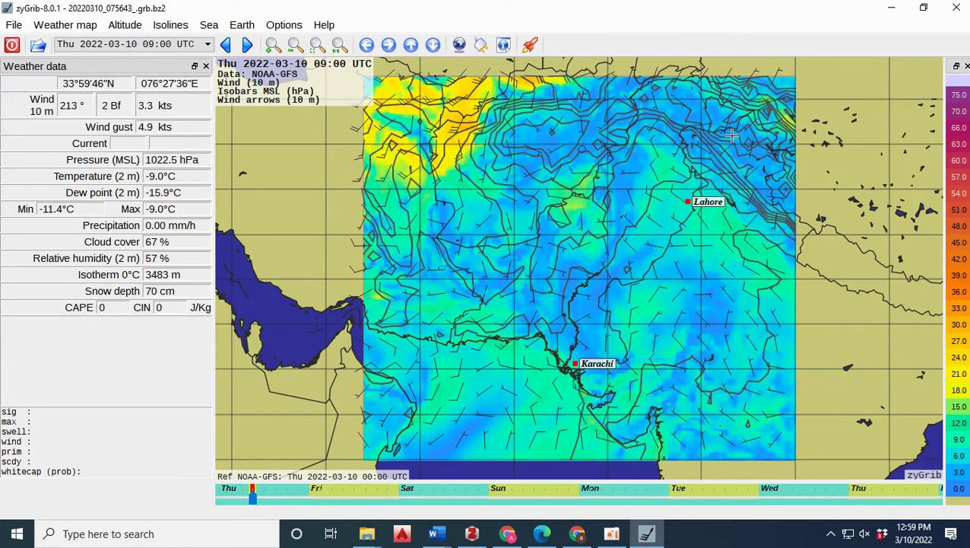
left_click(532, 47)
left_click_drag(580, 207, 355, 21)
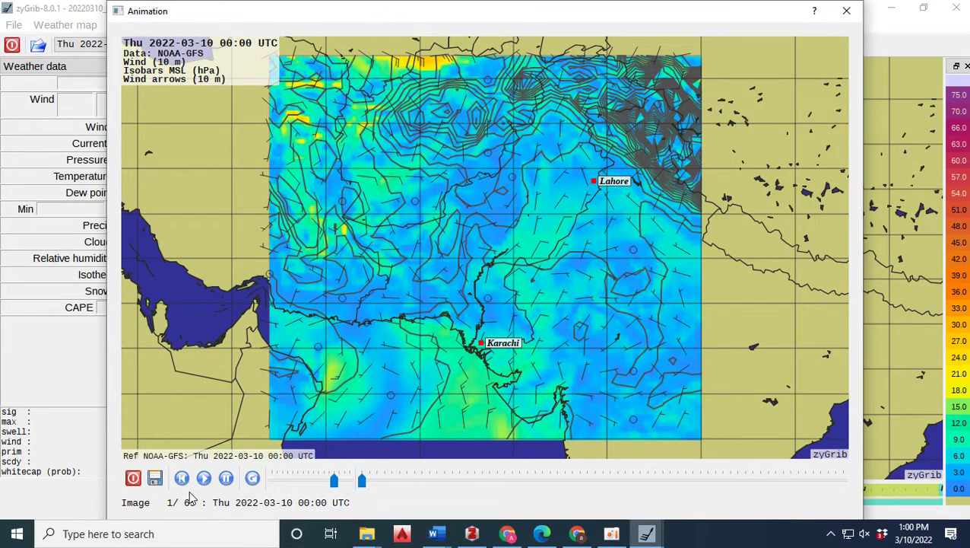
left_click(212, 482)
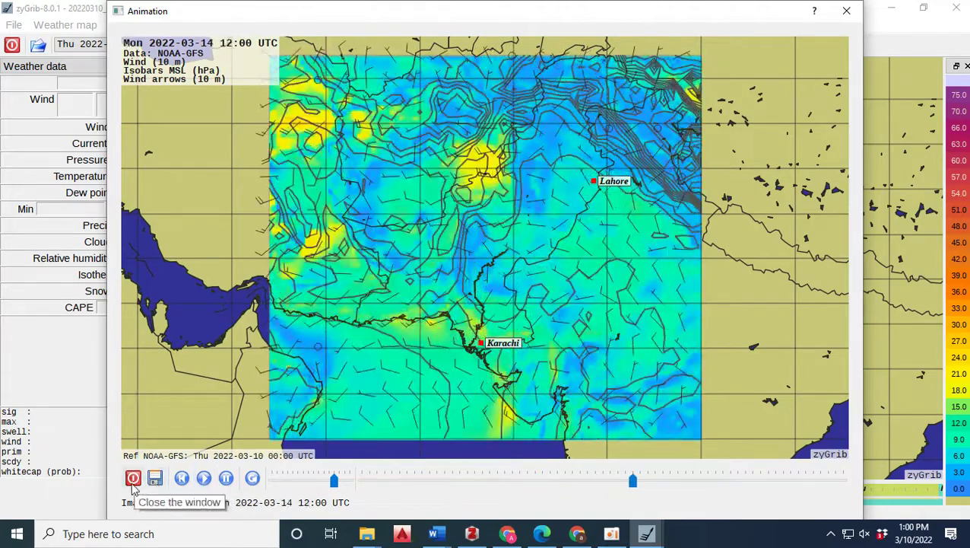
left_click(154, 478)
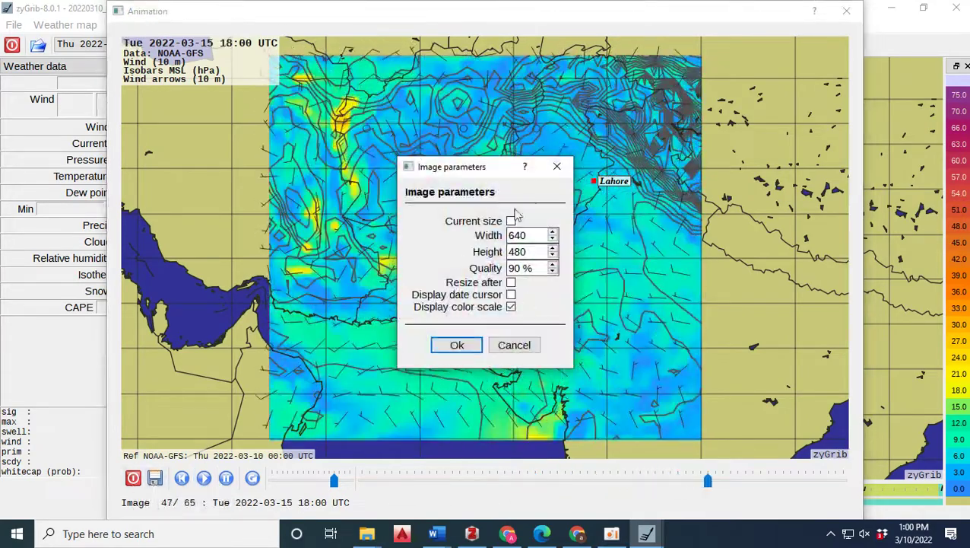
Step: Export the 65 frames at 640×480, 90% quality to the Desktop as weatherdata_001–065 JPEGs
left_click(467, 348)
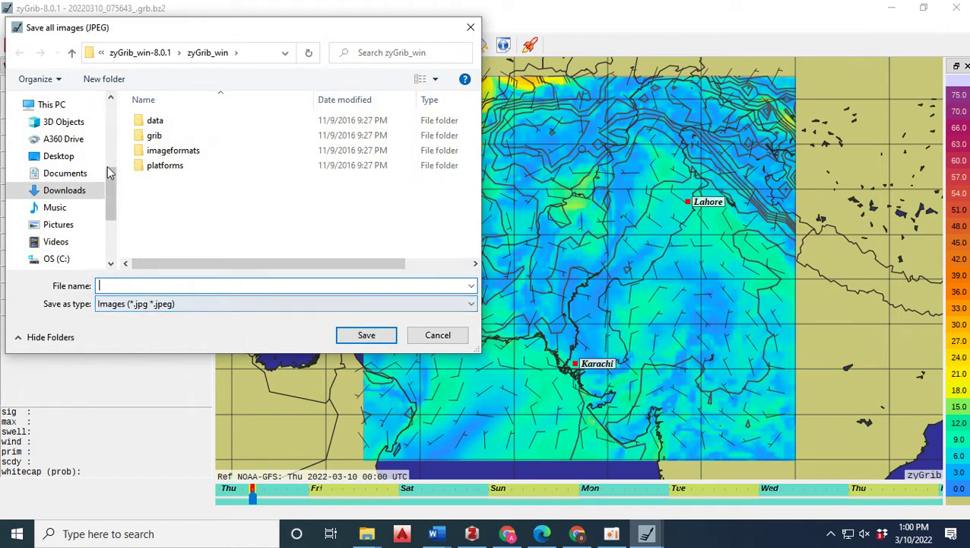
left_click(60, 156)
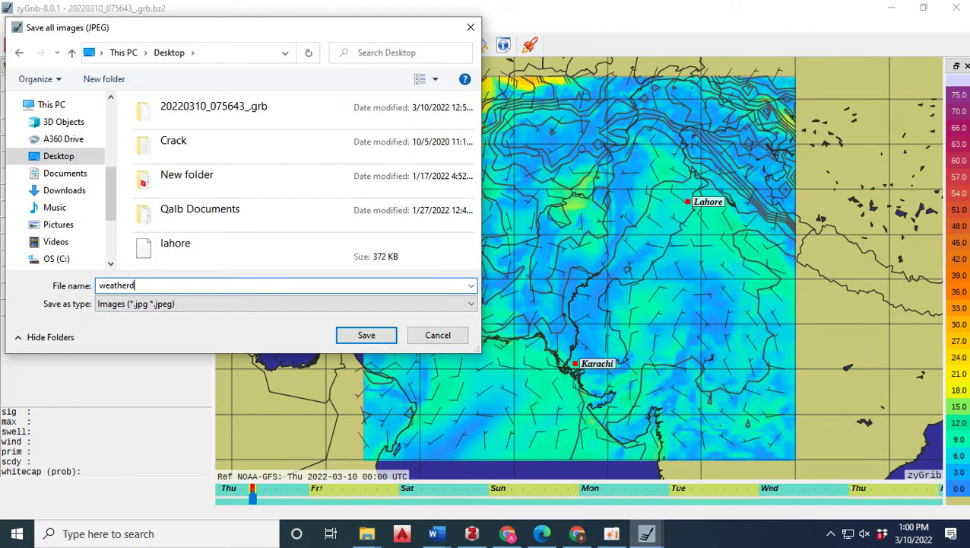
key("Return")
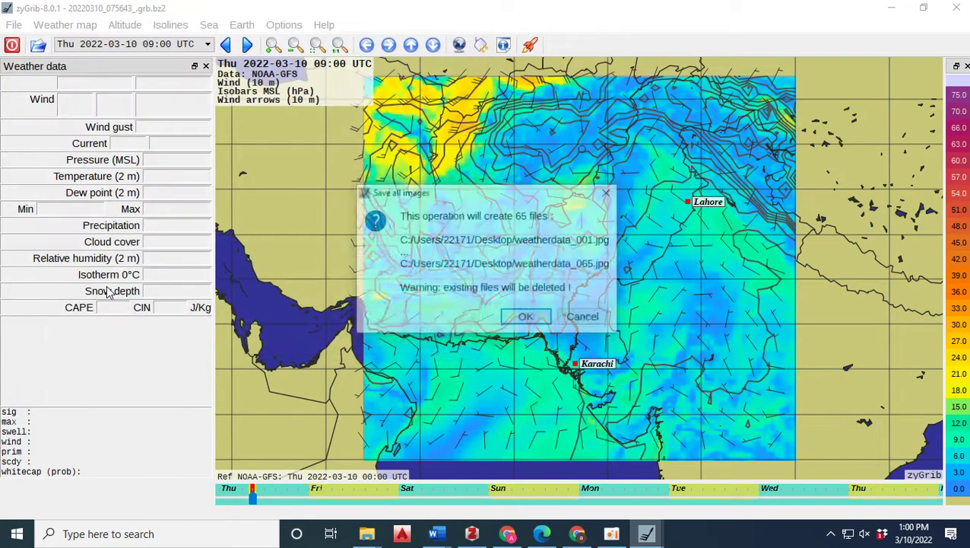
left_click(528, 319)
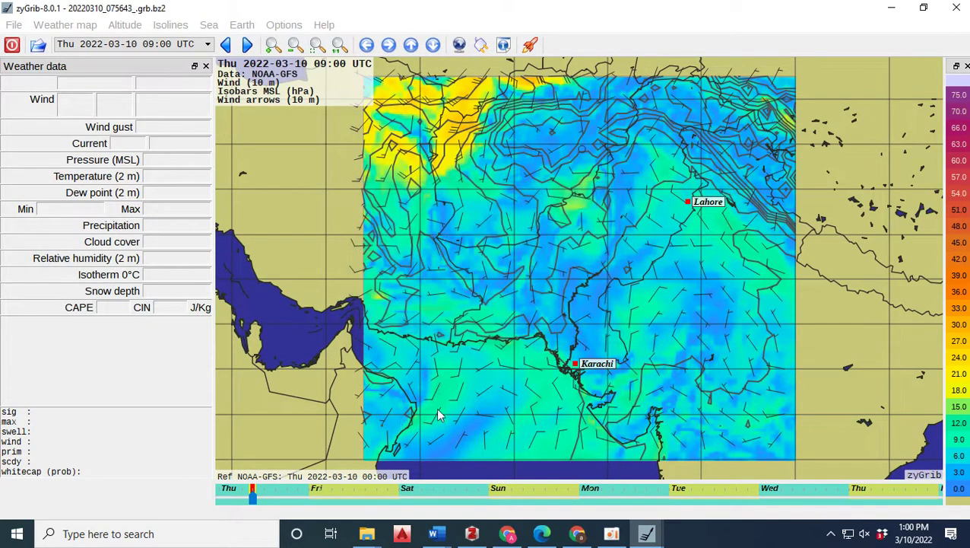
Step: Show the Desktop folder in File Explorer and scroll to the weatherdata JPEG frames
left_click(369, 528)
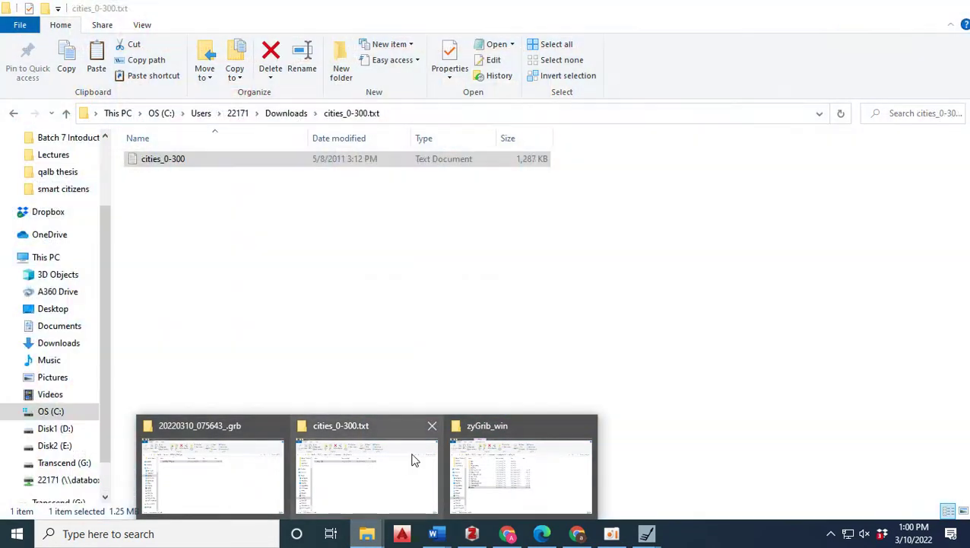
left_click(411, 460)
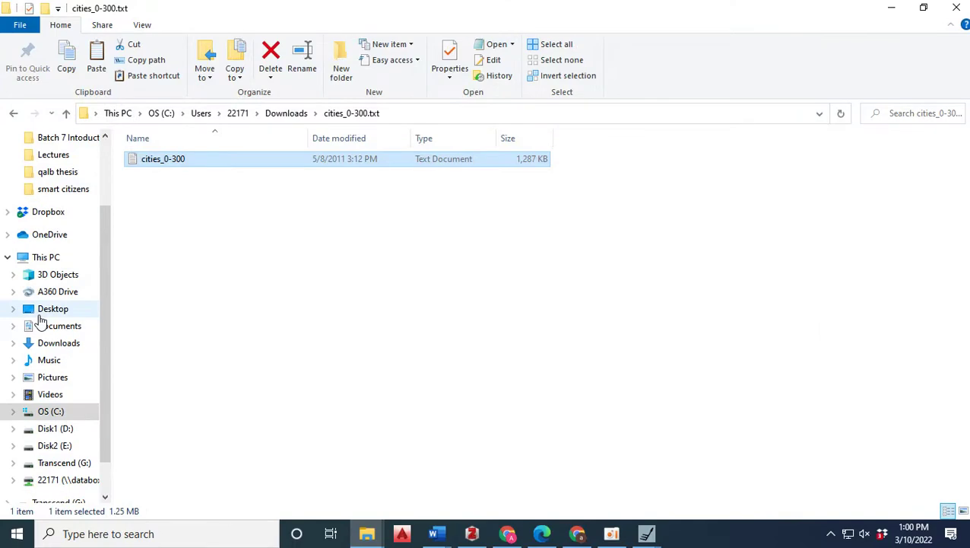
left_click(42, 314)
scroll(202, 422, "down", 2)
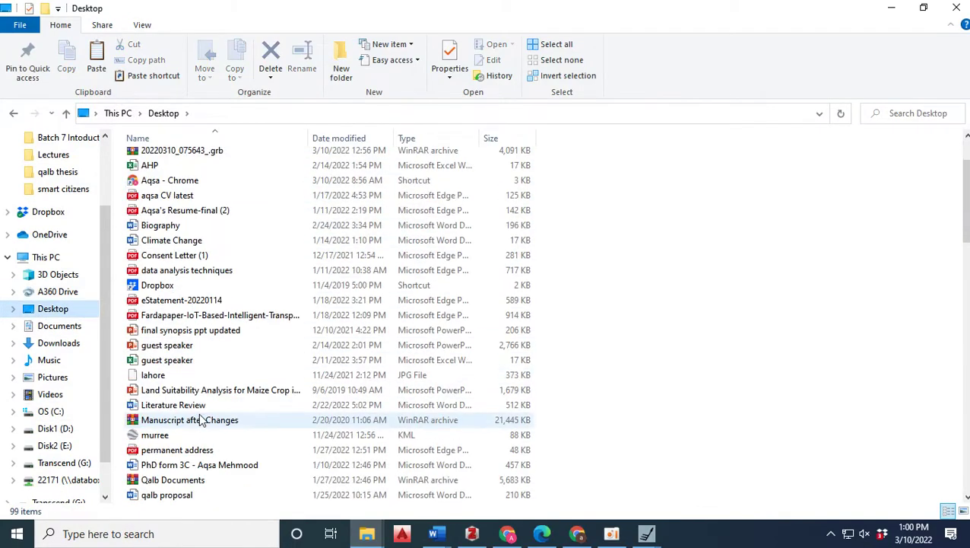
scroll(202, 420, "down", 3)
Step: Preview weatherdata_001.jpg and the following seven frames in Photos, then close the viewer
double_click(200, 433)
scroll(196, 422, "down", 10)
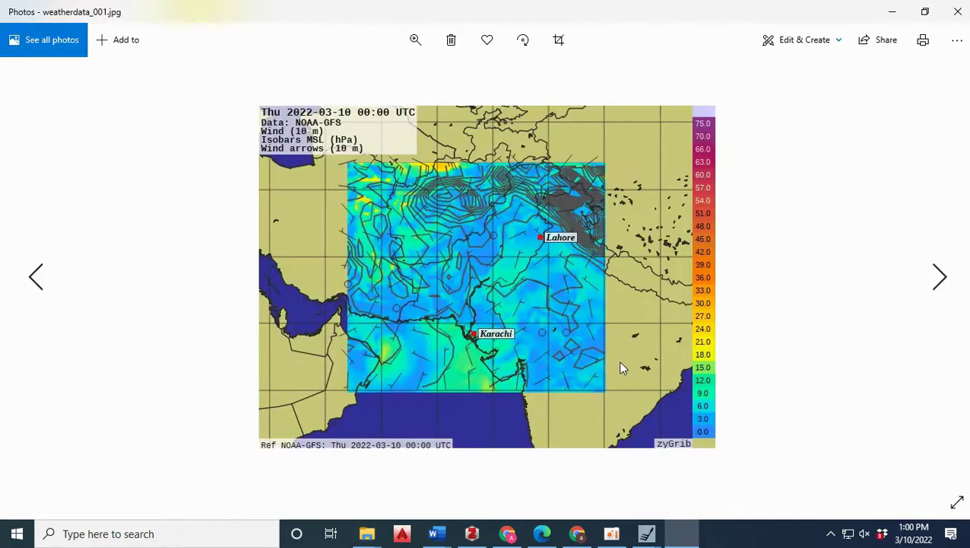
left_click(934, 280)
left_click(935, 276)
left_click(935, 276)
left_click(935, 277)
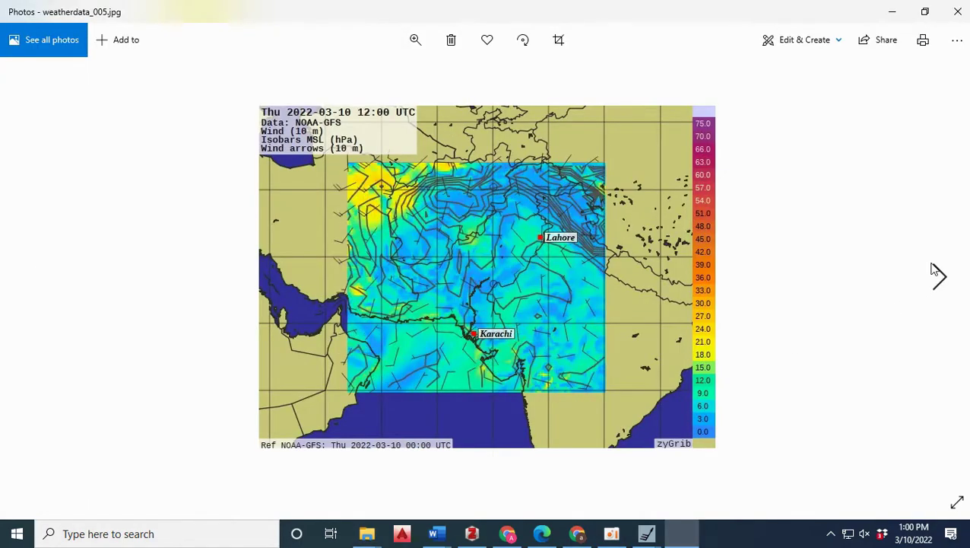
left_click(935, 274)
left_click(935, 272)
left_click(935, 272)
left_click(935, 271)
left_click(957, 11)
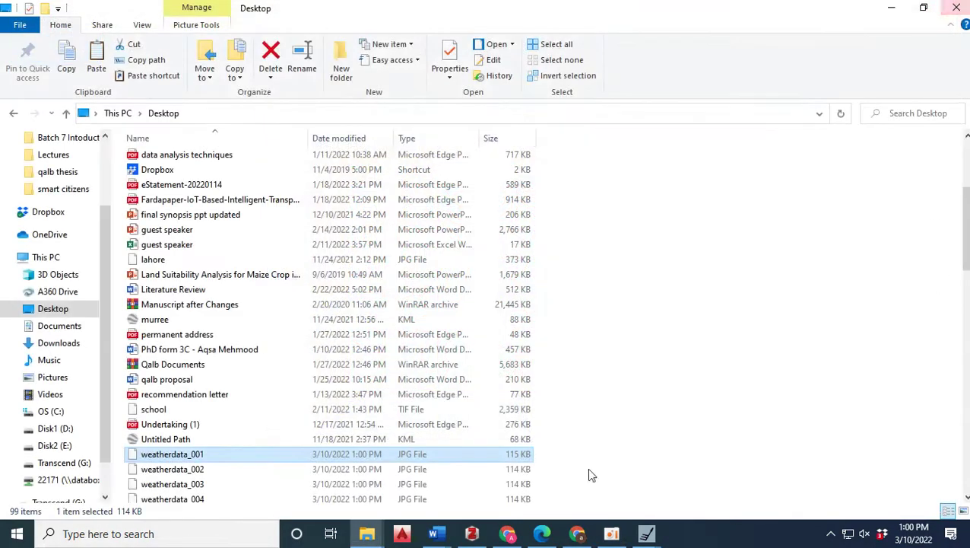